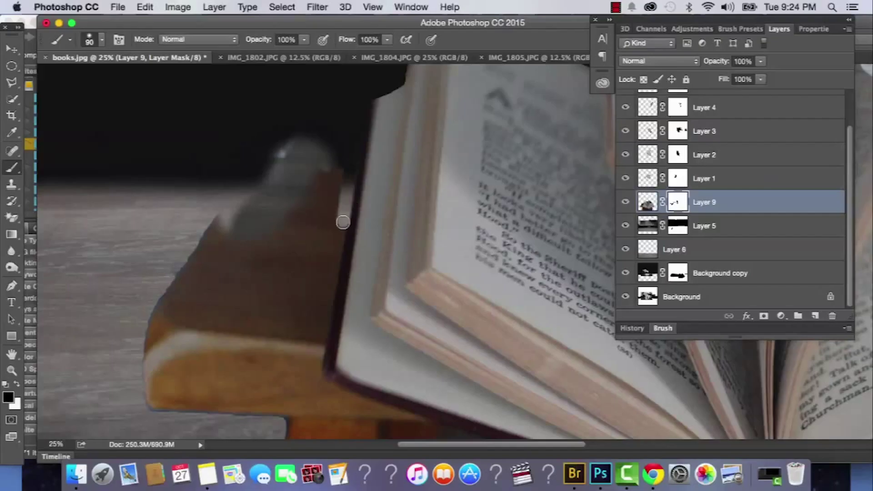
Paint black on Layer 9's mask along the book cover's edge and the wooden bench, enlarging the brush for the lower area.
left_click_drag(345, 223, 312, 385)
key("bracketright")
key("bracketright")
key("bracketright")
key("bracketright")
key("bracketright")
key("bracketright")
mouse_move(275, 411)
left_mouse_down()
mouse_move(195, 279)
mouse_move(232, 314)
mouse_move(277, 313)
left_mouse_up()
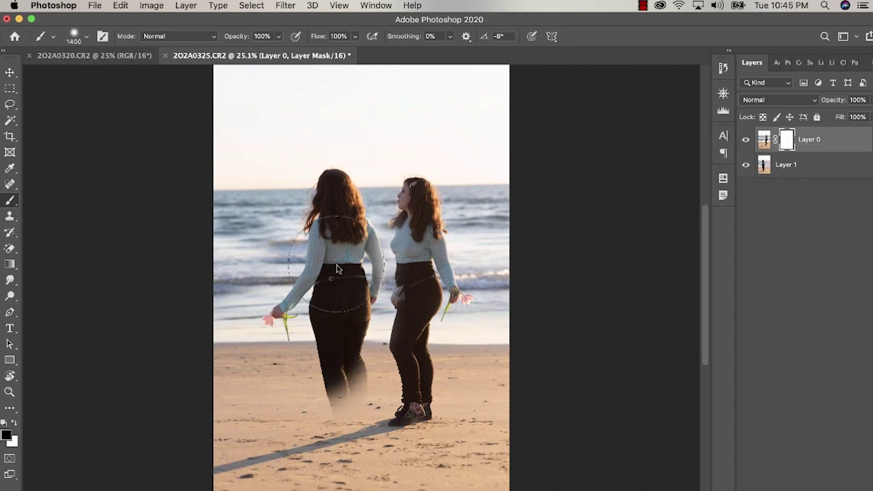
Paint black on Layer 0's mask over the empty beach beside the standing woman to reveal the second figure from Layer 1.
mouse_move(346, 177)
left_mouse_down()
mouse_move(332, 200)
mouse_move(313, 332)
mouse_move(296, 327)
left_mouse_up()
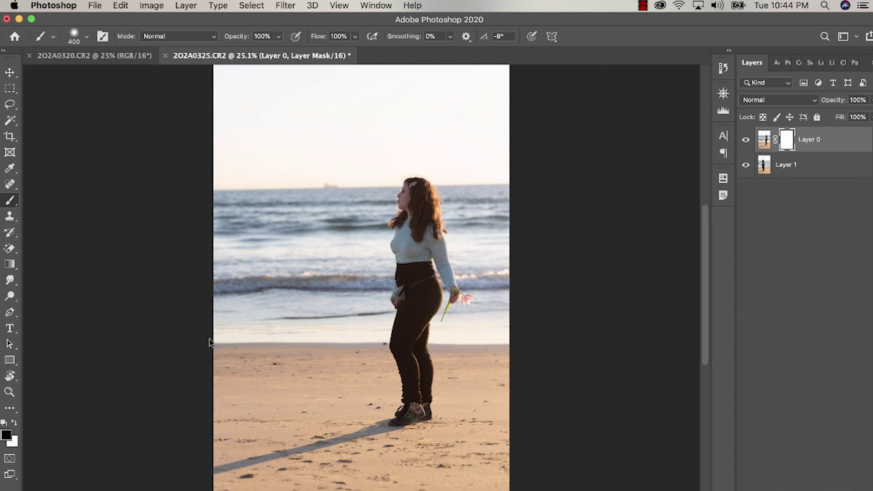
mouse_move(209, 342)
left_mouse_down()
mouse_move(253, 358)
mouse_move(312, 321)
mouse_move(327, 347)
mouse_move(323, 301)
mouse_move(339, 214)
left_mouse_up()
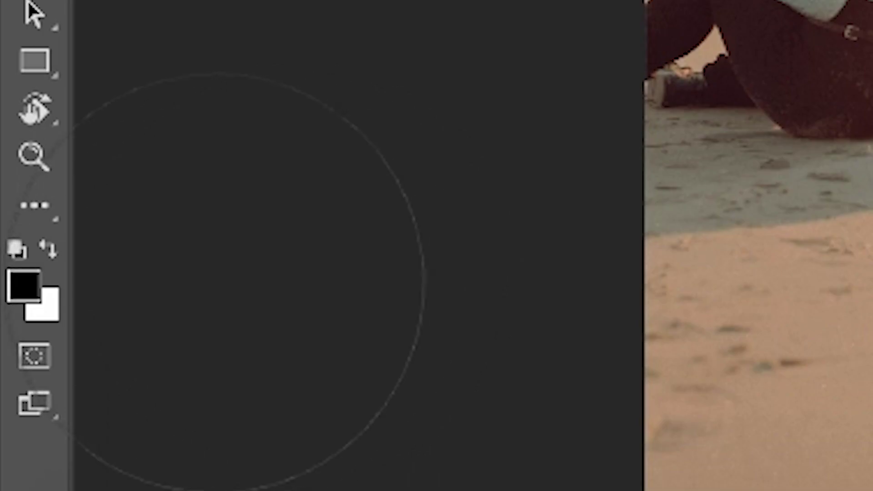
Swap the painting colour to white and paint across the sea on the Background copy's layer mask.
key("x")
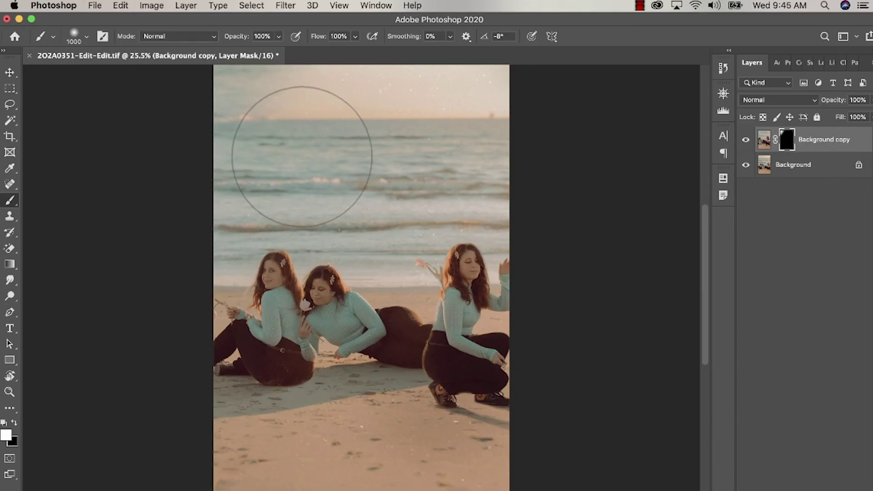
mouse_move(302, 156)
left_mouse_down()
mouse_move(212, 131)
mouse_move(419, 86)
mouse_move(341, 98)
mouse_move(488, 107)
mouse_move(497, 146)
left_mouse_up()
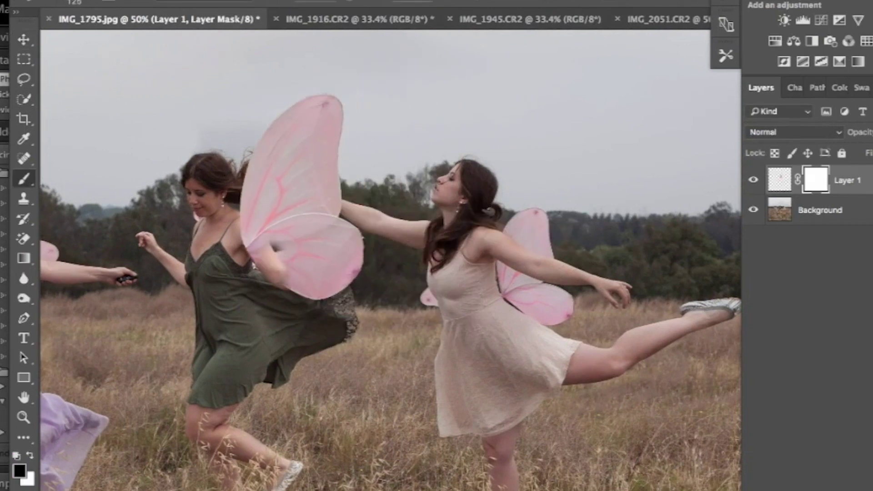
Mask the large pink wing on Layer 1 where it covers the arm of the woman in green, shrinking the brush for detail.
mouse_move(309, 267)
left_mouse_down()
mouse_move(322, 253)
mouse_move(249, 207)
mouse_move(258, 168)
mouse_move(269, 202)
left_mouse_up()
key("x")
key("super+equal")
key("super+equal")
key("bracketleft")
key("bracketleft")
key("bracketleft")
key("bracketleft")
key("bracketleft")
key("bracketleft")
key("bracketleft")
key("bracketleft")
key("bracketleft")
mouse_move(423, 263)
left_mouse_down()
mouse_move(383, 256)
mouse_move(412, 292)
left_mouse_up()
left_click_drag(345, 294, 322, 295)
Enlarge the brush slightly and continue masking the wing along the arm and up toward the shoulder.
key("bracketright")
key("bracketright")
mouse_move(366, 274)
left_mouse_down()
mouse_move(336, 275)
mouse_move(286, 257)
mouse_move(252, 214)
mouse_move(301, 183)
left_mouse_up()
key("x")
key("x")
key("super+equal")
mouse_move(325, 263)
left_mouse_down()
mouse_move(311, 241)
mouse_move(473, 136)
left_mouse_up()
Refine the wing mask's edges with a smaller brush, alternating between black and white paint.
scroll(485, 252, "up", 4)
key("bracketleft")
key("bracketleft")
key("bracketleft")
key("bracketleft")
key("x")
mouse_move(450, 257)
left_mouse_down()
mouse_move(357, 295)
mouse_move(378, 277)
mouse_move(418, 203)
left_mouse_up()
key("x")
key("x")
key("x")
mouse_move(412, 157)
left_mouse_down()
mouse_move(433, 153)
mouse_move(371, 125)
left_mouse_up()
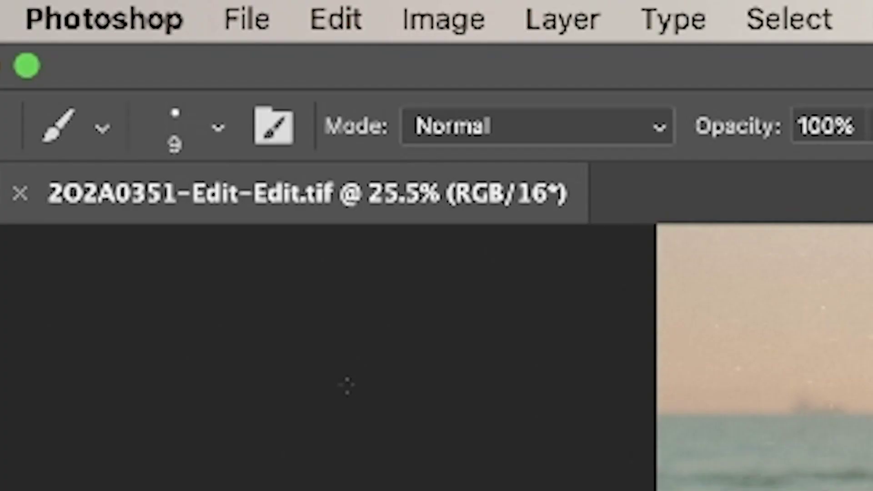
Enlarge the brush to 175 px and try a different size with the size slider in the brush settings.
key("bracketright")
key("bracketright")
key("bracketright")
key("bracketright")
key("bracketright")
key("bracketright")
key("bracketright")
key("bracketright")
key("bracketright")
key("bracketright")
key("bracketright")
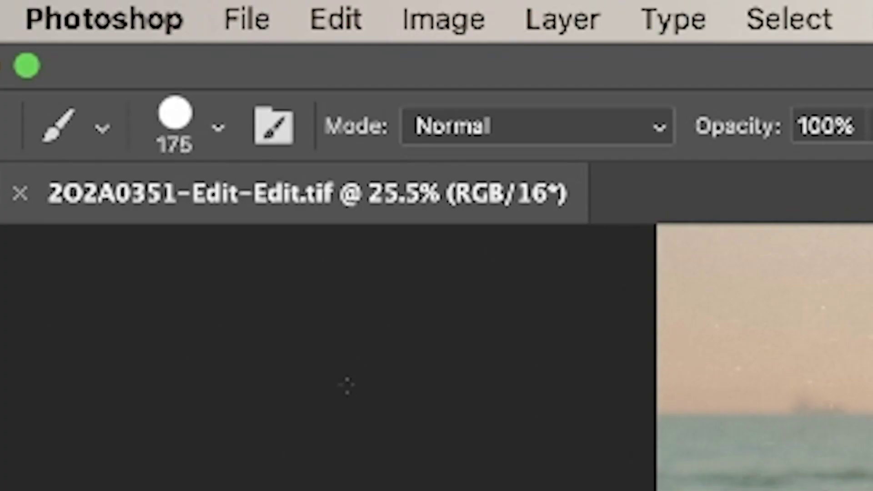
left_click(219, 127)
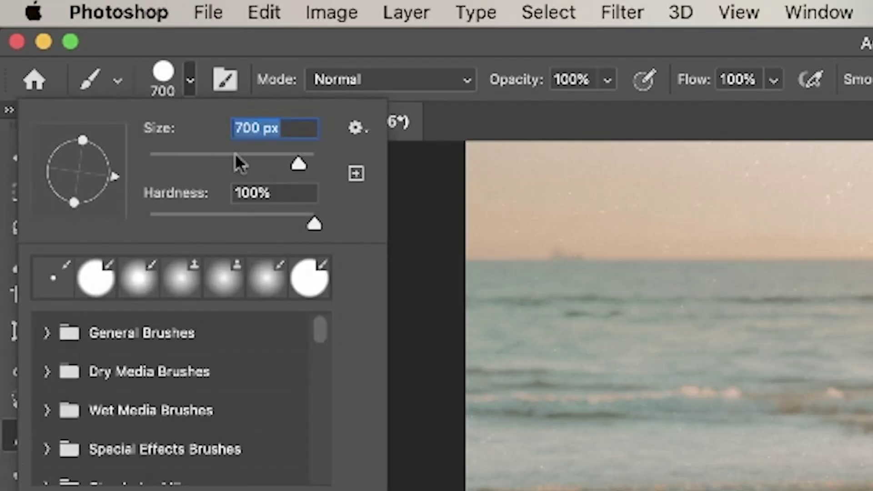
left_click_drag(297, 166, 267, 171)
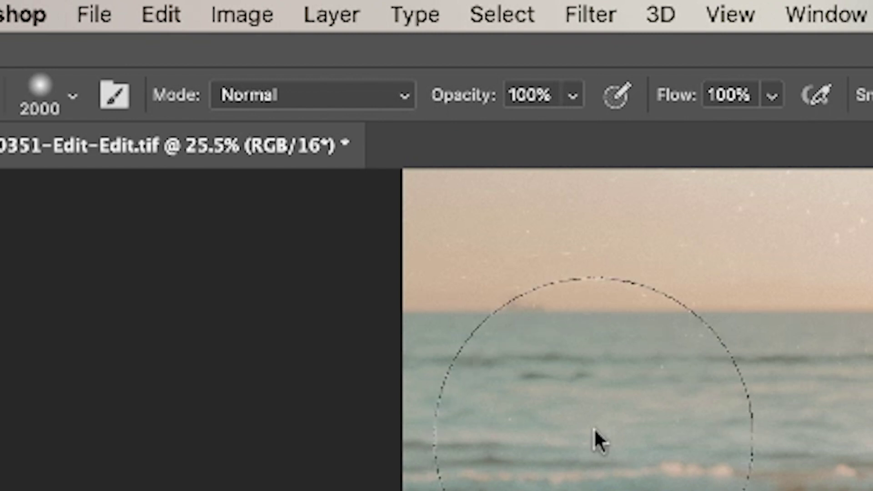
Set the brush opacity to 51% and flow to 45%, and paint soft cyan across the sky of the beach photo.
left_click(573, 98)
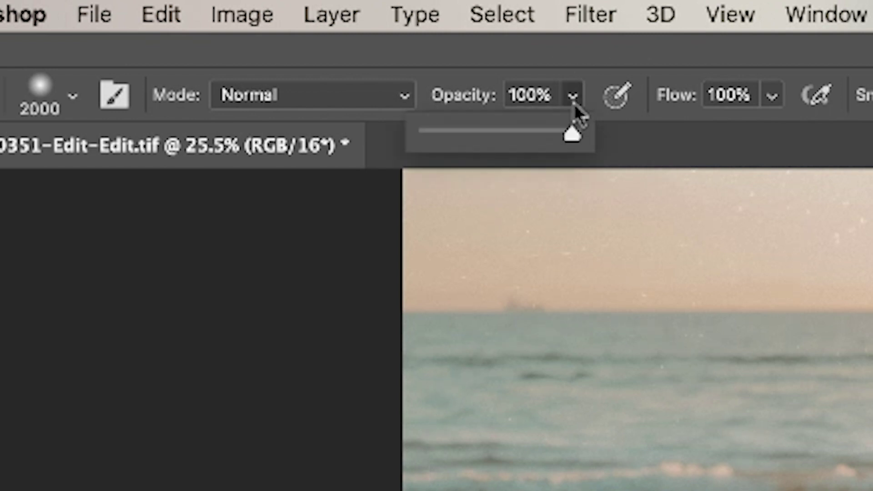
left_click(500, 132)
left_click(772, 96)
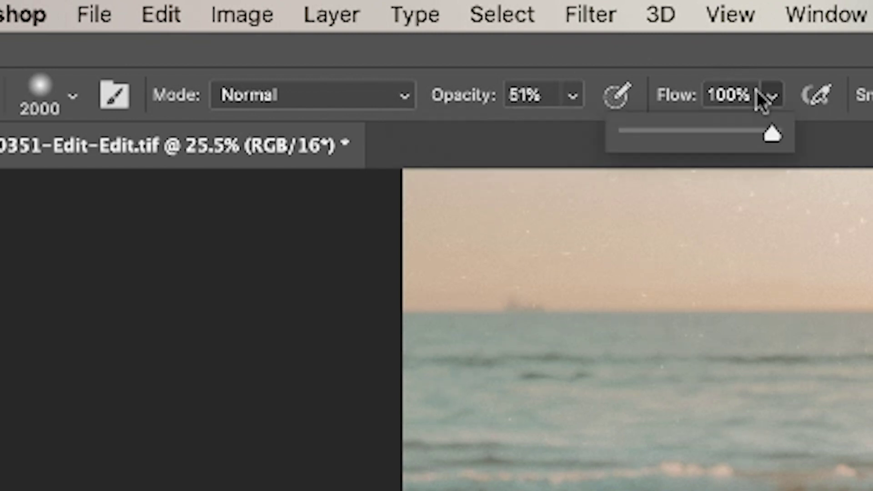
left_click(687, 132)
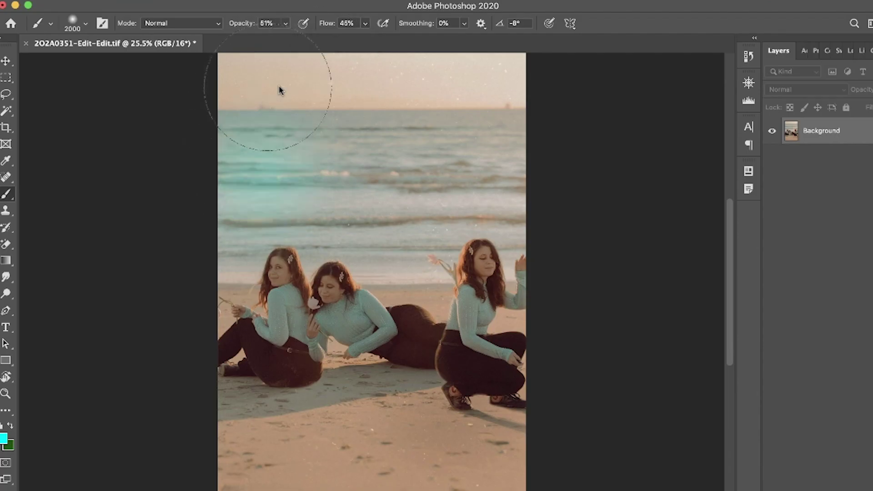
mouse_move(279, 89)
left_mouse_down()
mouse_move(378, 59)
mouse_move(386, 25)
mouse_move(421, 43)
left_mouse_up()
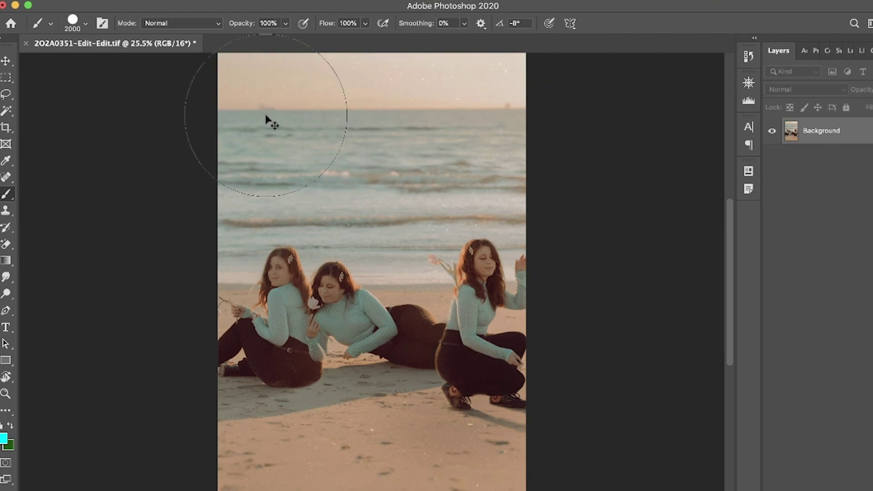
Place single cyan dabs on the beach photo with the 2000 px brush, opening its brush settings between them.
left_click(267, 120)
left_click(84, 23)
left_click(440, 121)
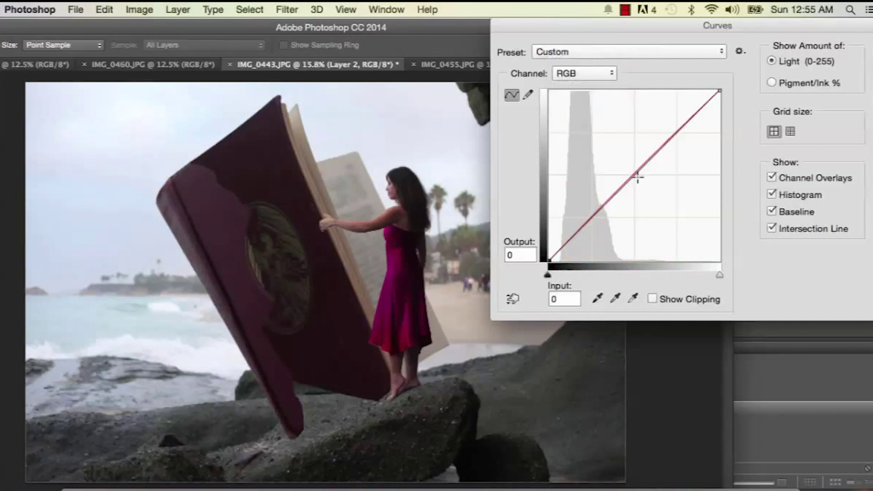
Lower the midpoint of the RGB curve slightly in the giant book photo.
left_click_drag(637, 178, 643, 181)
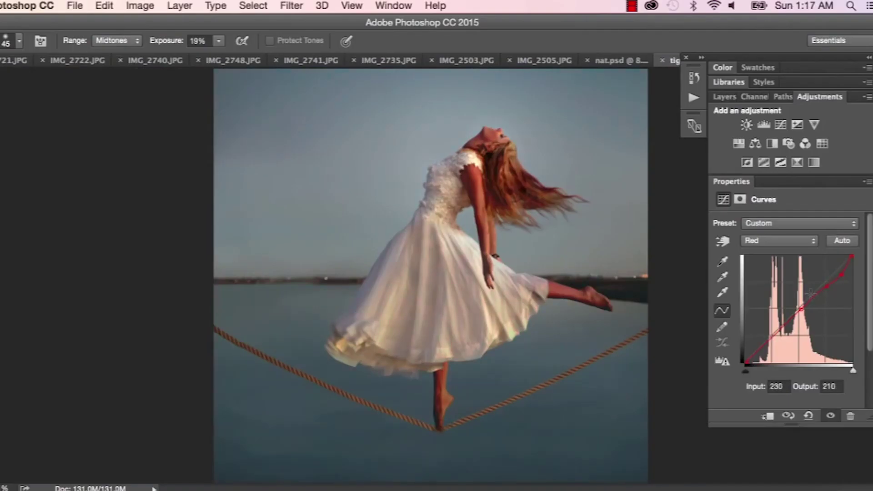
Add midtone and shadow points to the tightrope photo's red curve and lower the blue curve's highlight endpoint.
left_click(802, 309)
left_click(785, 329)
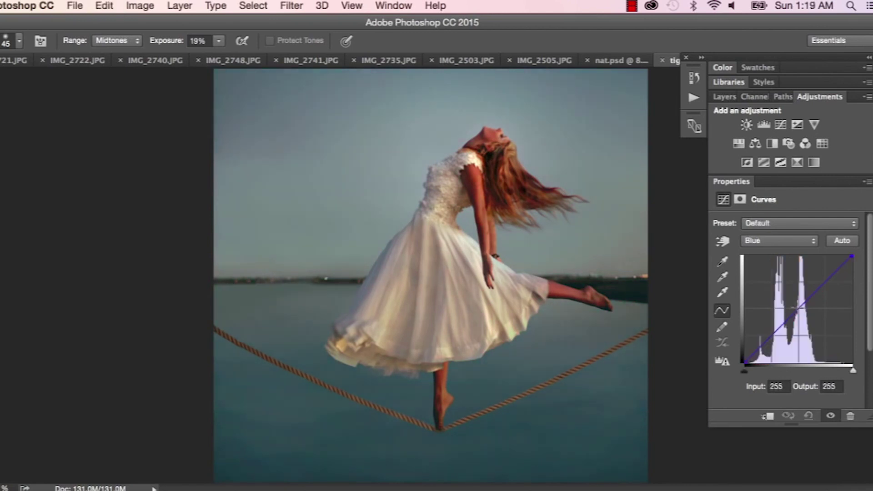
left_click_drag(852, 257, 852, 299)
key("super+m")
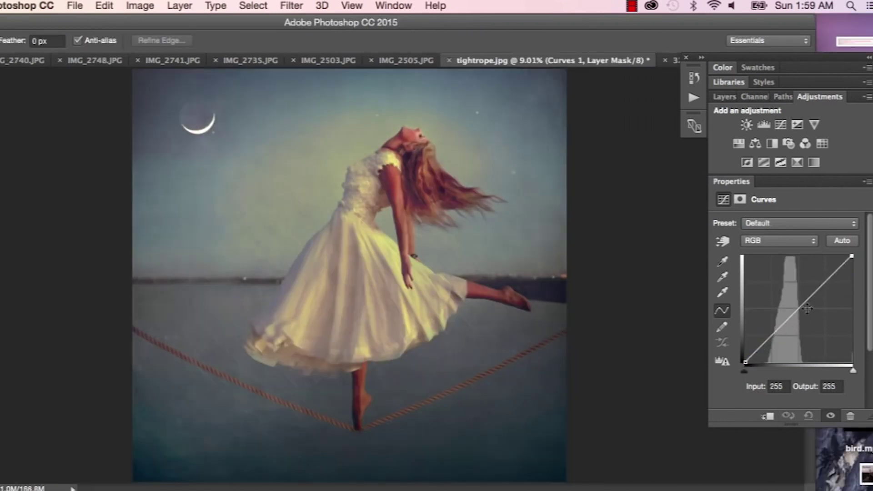
Adjust the lower midtones of the tightrope photo's RGB curve, trying small point moves and undoing them.
left_click_drag(782, 339, 795, 326)
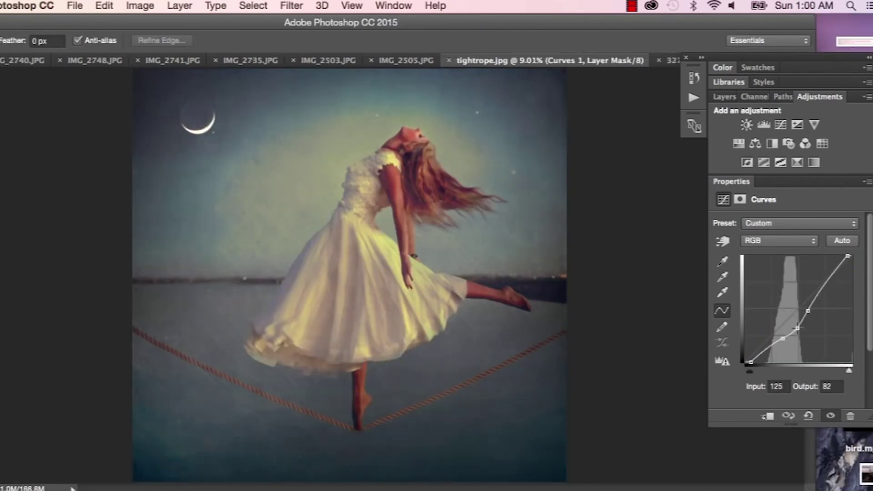
key("super+z")
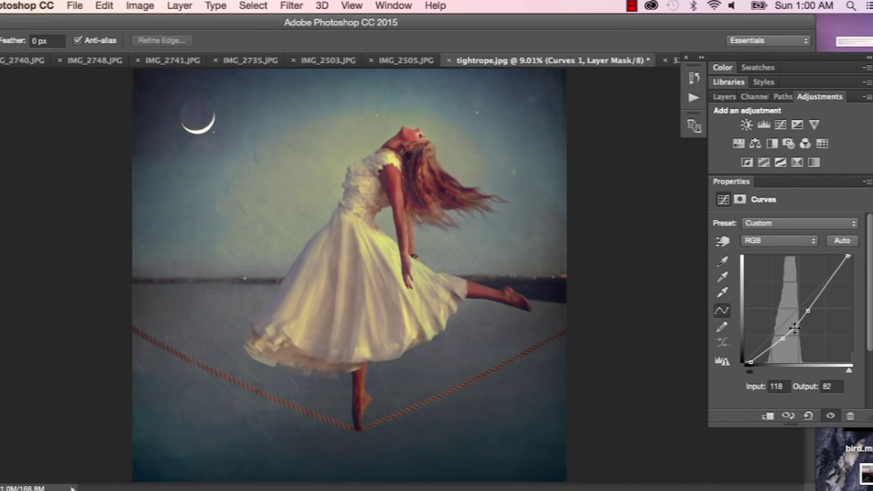
left_click_drag(796, 314, 800, 312)
key("super+z")
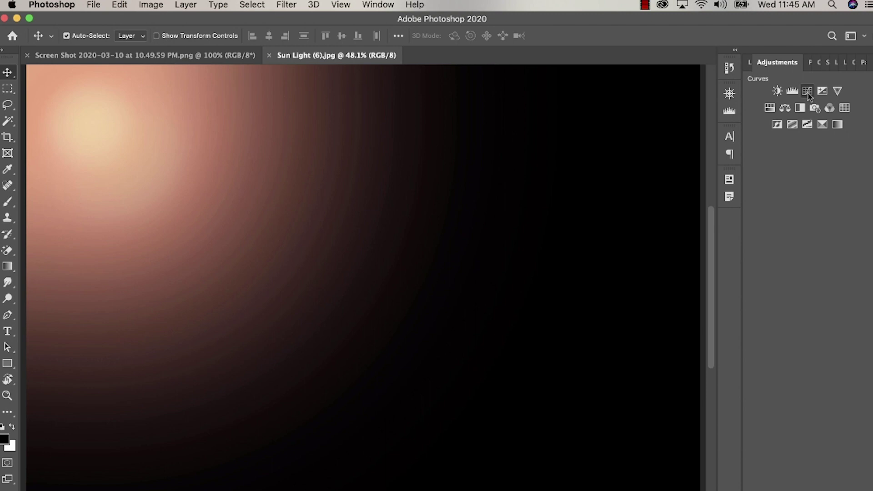
Add a Curves adjustment to the Sun Light image, lowering the midpoint and white endpoint and setting the black point to input 14, output 0.
left_click(808, 93)
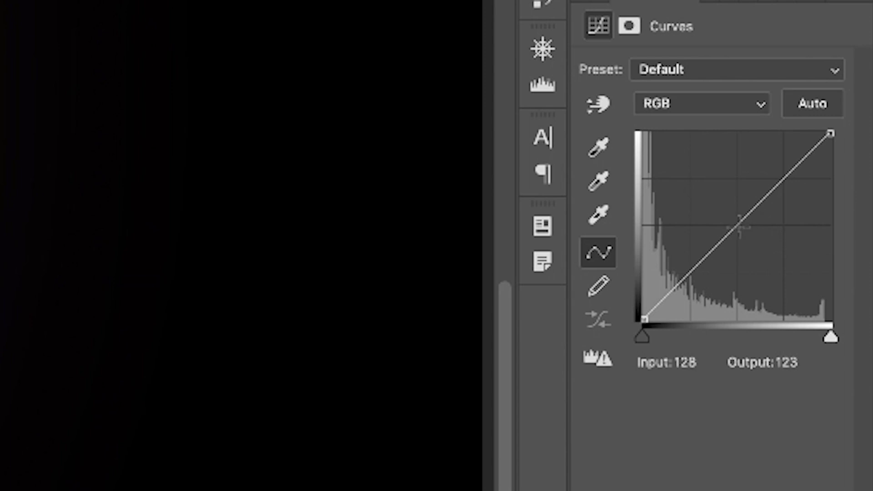
left_click_drag(737, 230, 741, 232)
left_click_drag(823, 138, 824, 157)
left_click_drag(651, 316, 655, 319)
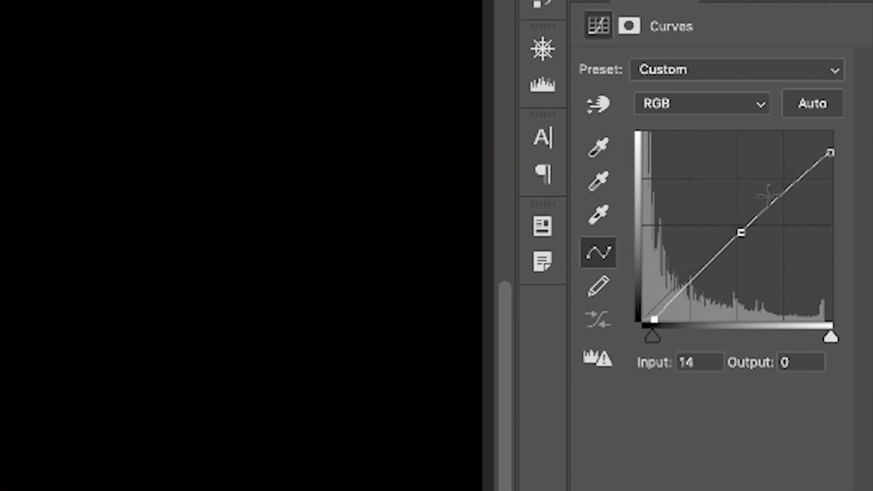
Add and fine-tune further highlight, midtone and shadow points along the Sun Light image's RGB curve.
left_click_drag(789, 192, 790, 193)
left_click(702, 261)
left_click_drag(688, 283, 688, 287)
left_click(772, 213)
left_click_drag(805, 165, 805, 165)
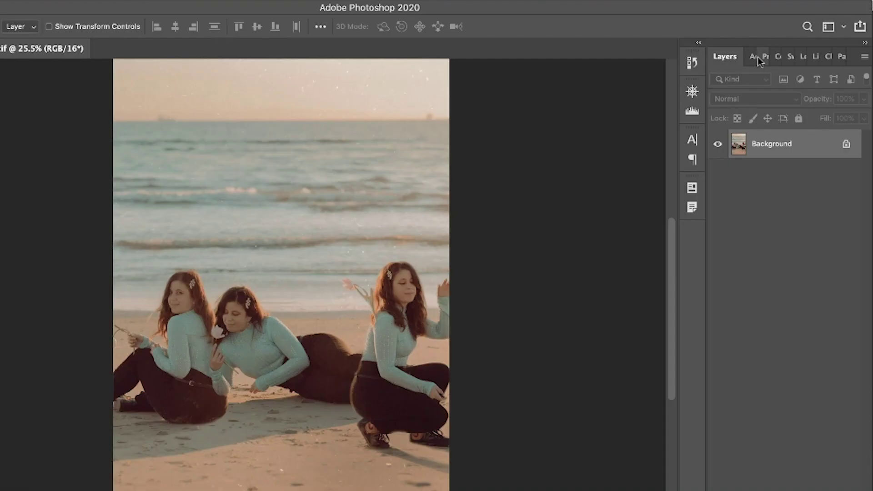
Add a Curves adjustment to the beach photo, raise the red channel's shadow endpoint and lower its highlight endpoint to output 218.
left_click(757, 56)
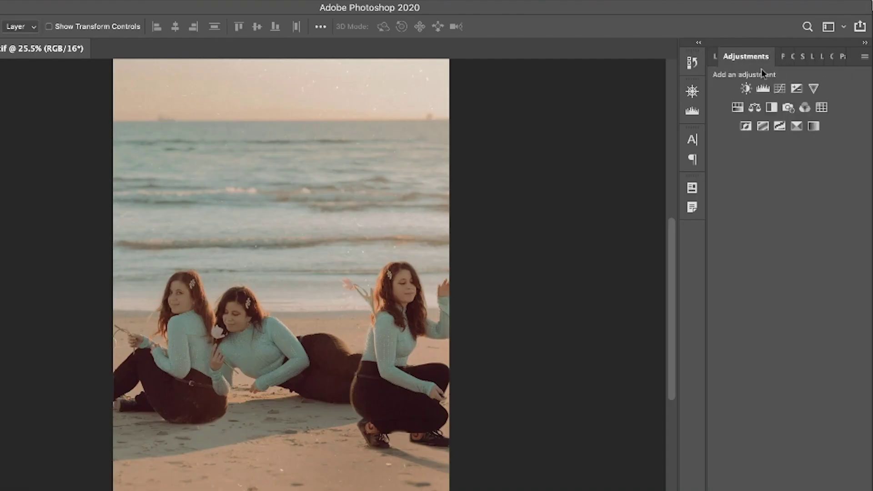
left_click(777, 91)
left_click(811, 123)
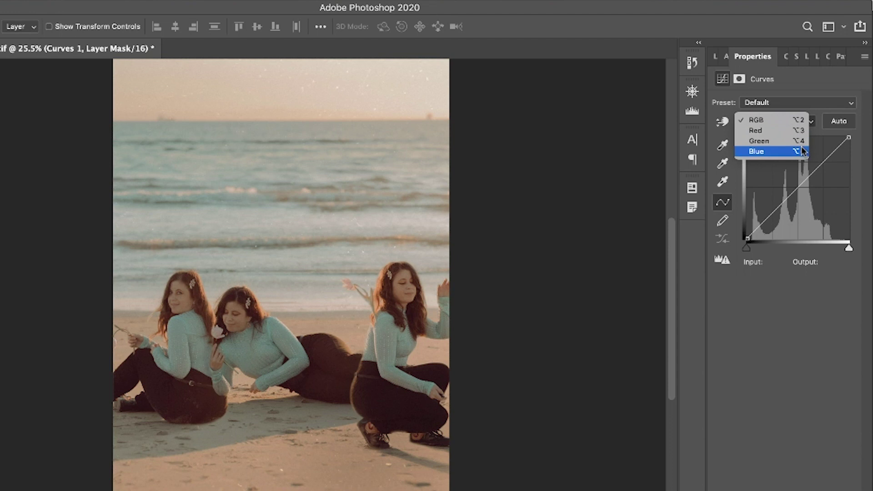
left_click(773, 131)
left_click_drag(747, 235, 742, 222)
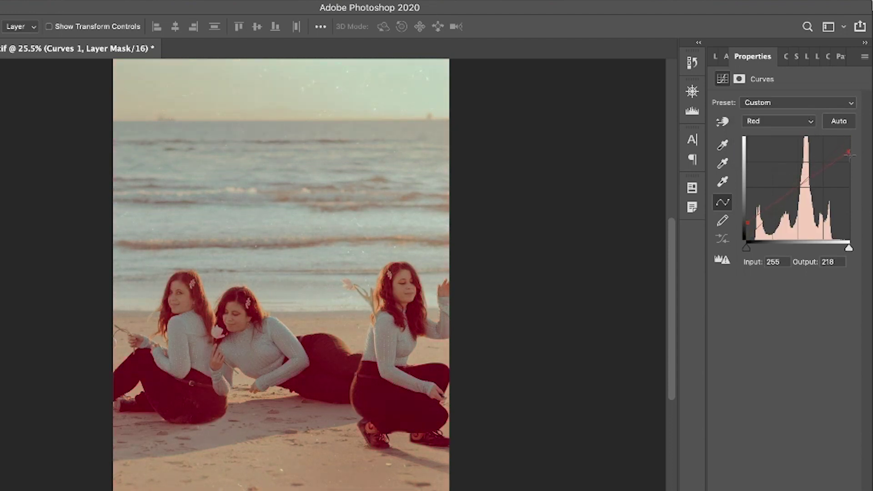
Lower the green channel's highlight endpoint slightly in the beach photo's Curves adjustment.
left_click(800, 132)
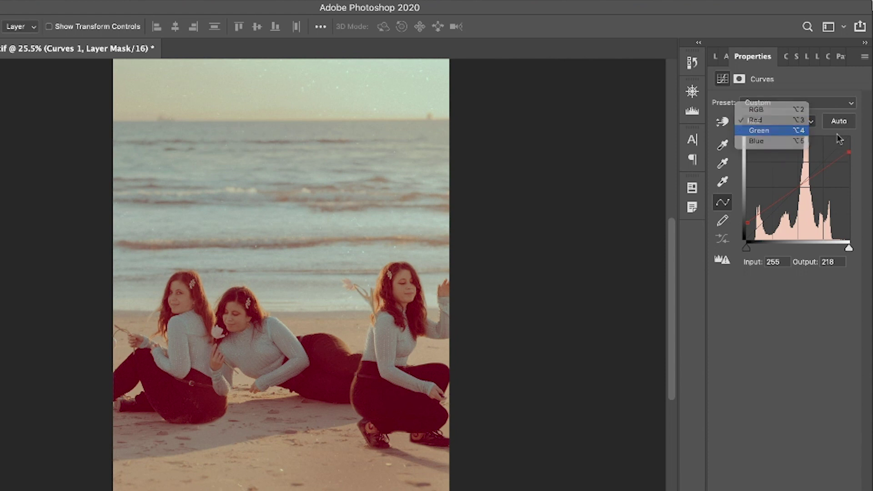
left_click(800, 131)
left_click_drag(849, 137, 849, 144)
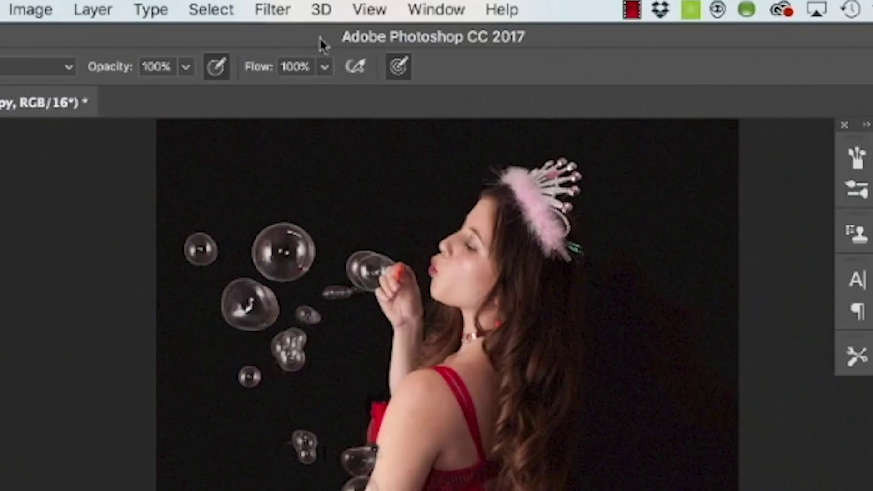
Open Liquify on the bubble portrait, undo a first push at the top of the largest bubble and reshape its lower edge.
left_click(273, 10)
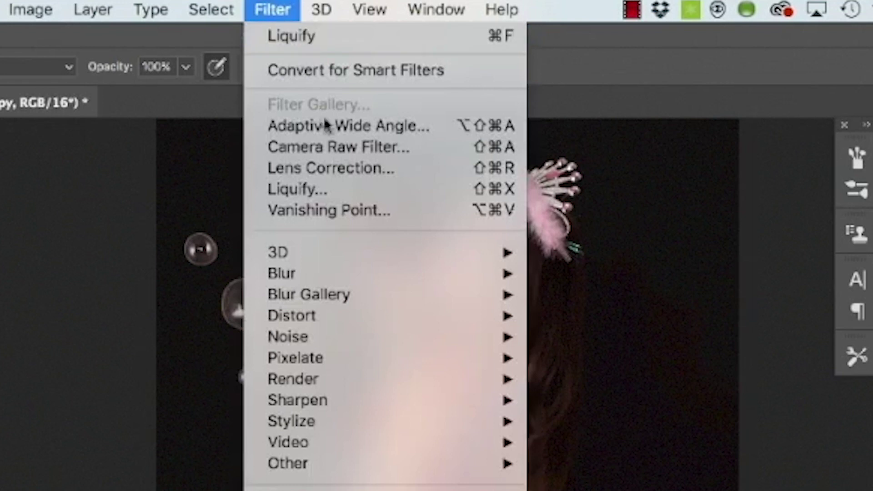
left_click(339, 188)
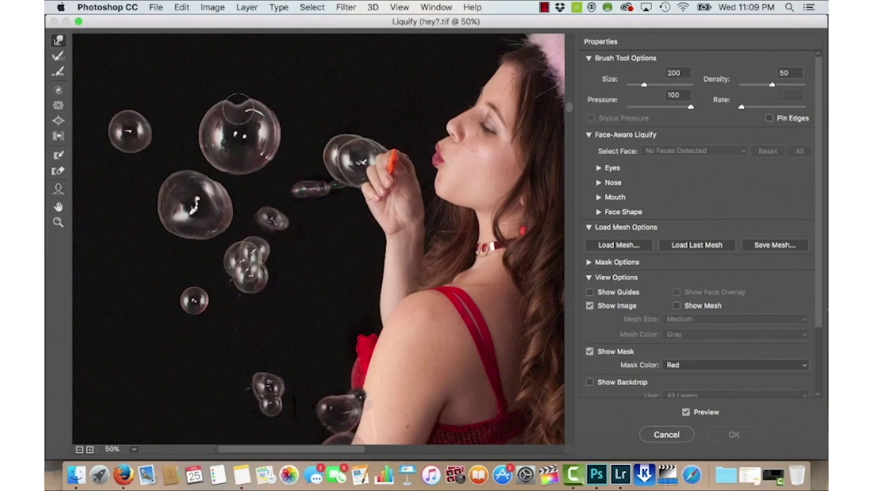
left_click_drag(238, 109, 239, 134)
key("super+z")
key("super+z")
left_click_drag(265, 165, 251, 184)
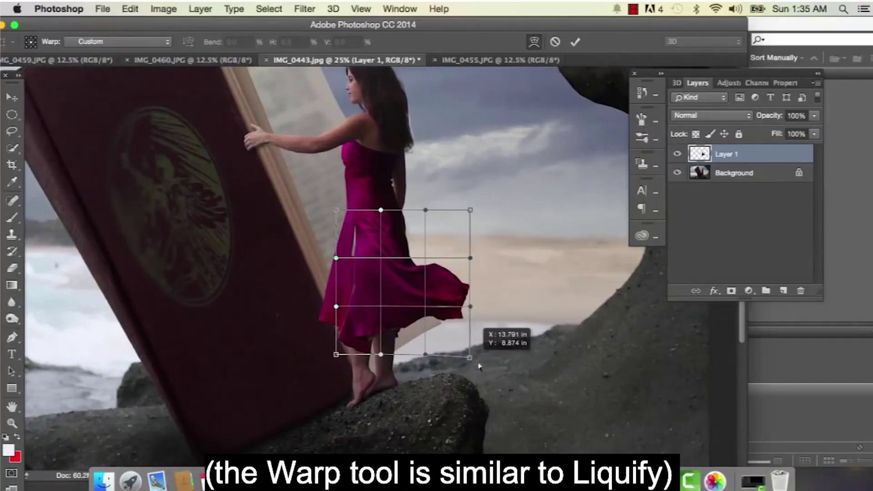
Warp the flowing dress piece on Layer 1 by pulling its lower outer corner outward and down.
left_click_drag(498, 352, 531, 277)
left_click_drag(520, 322, 487, 420)
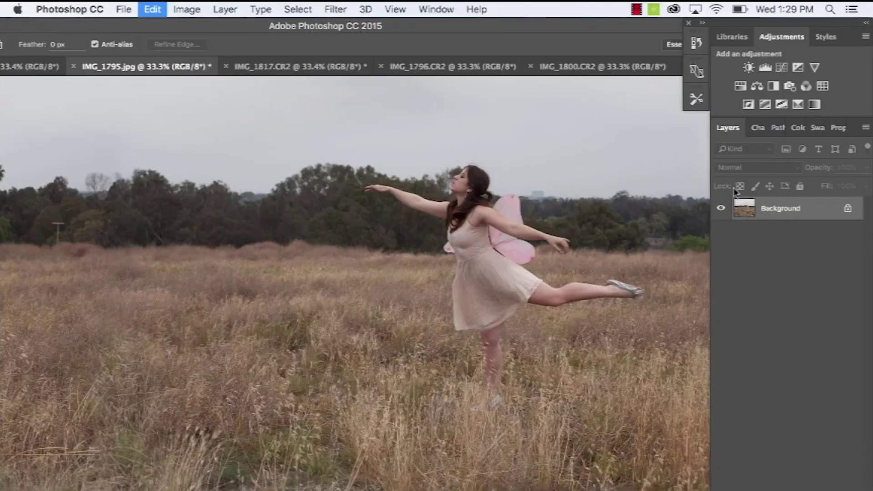
Paste the copied woman in green into IMG_1795.jpg and position her beside the woman in the pale dress.
key("super+v")
key("v")
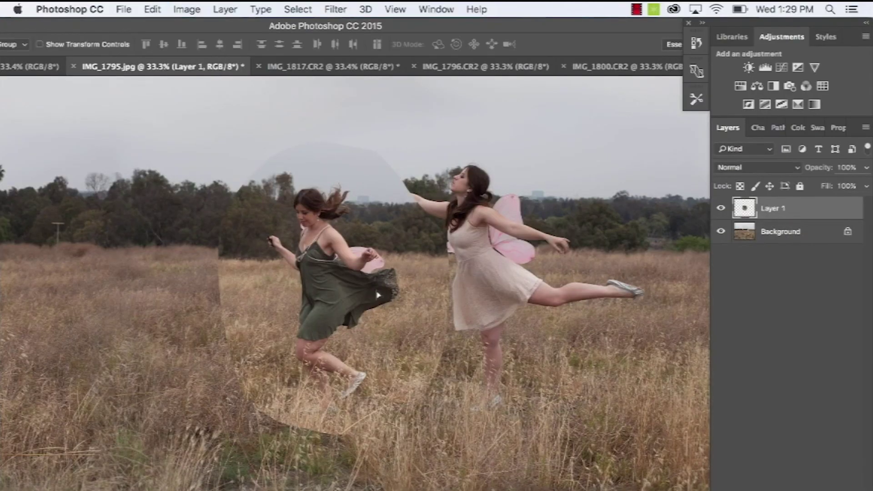
left_click_drag(376, 296, 397, 290)
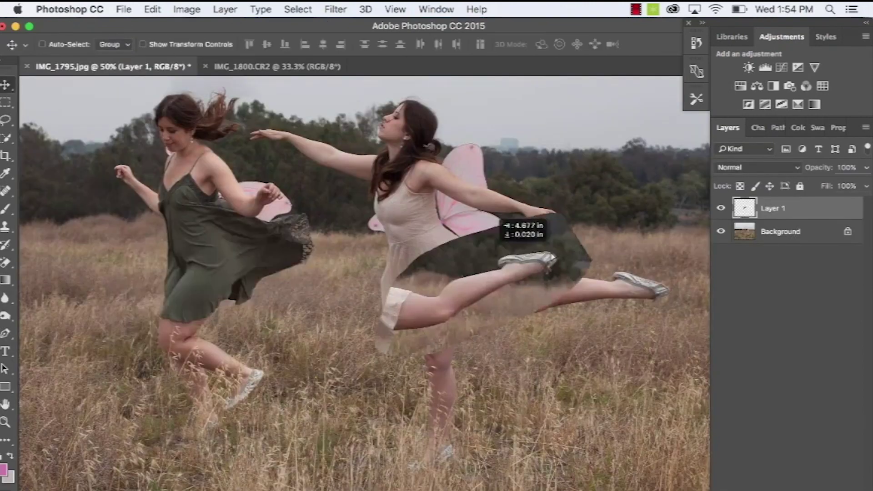
Move the leg piece on Layer 1 toward the outstretched leg of the woman in the pale dress.
left_click_drag(501, 220, 612, 225)
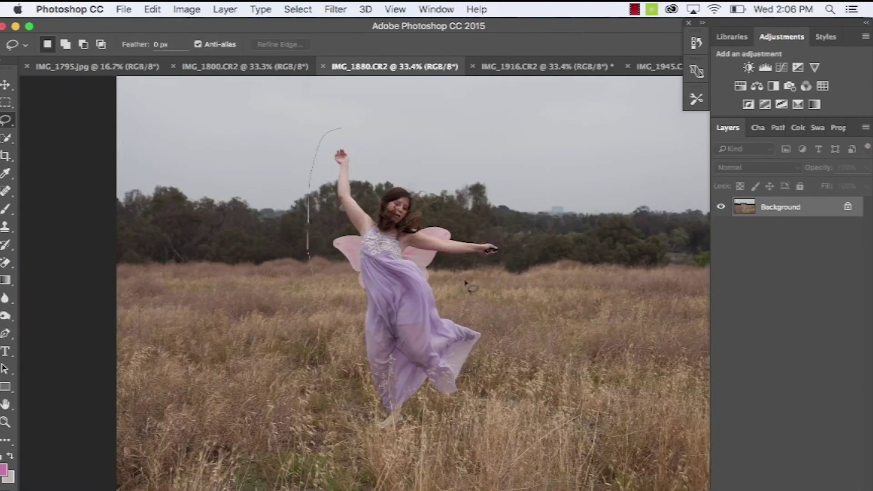
Lasso the woman in purple in IMG_1880.CR2, paste her into IMG_1795.jpg beside the woman in green, and reposition the green-dress layer.
left_click_drag(454, 171, 459, 176)
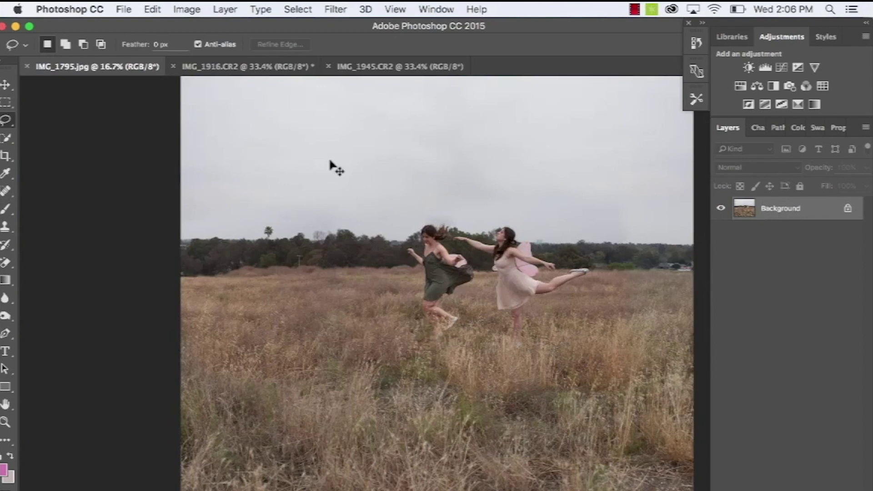
key("super+v")
key("v")
mouse_move(437, 281)
left_mouse_down()
mouse_move(354, 282)
mouse_move(345, 262)
left_mouse_up()
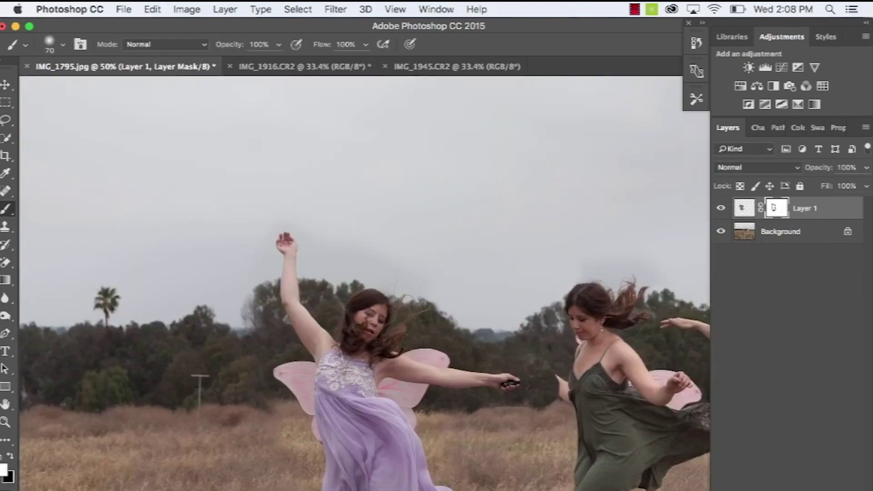
key("super+equal")
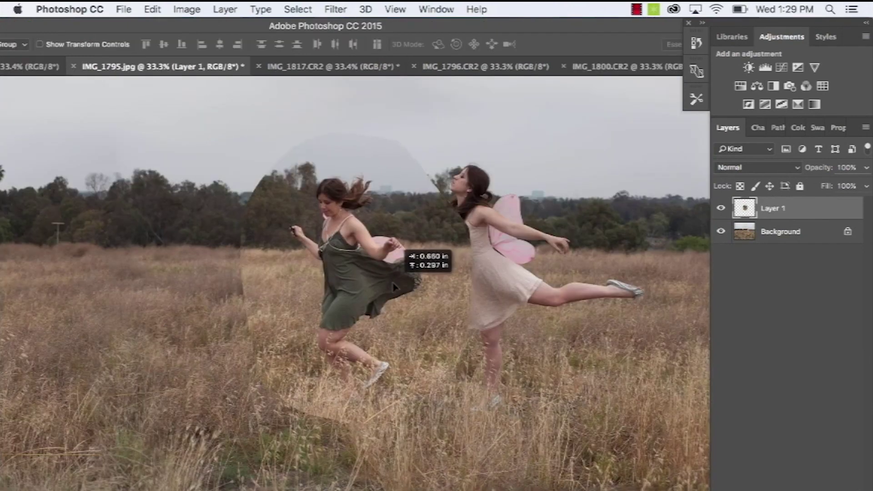
left_click_drag(409, 248, 398, 248)
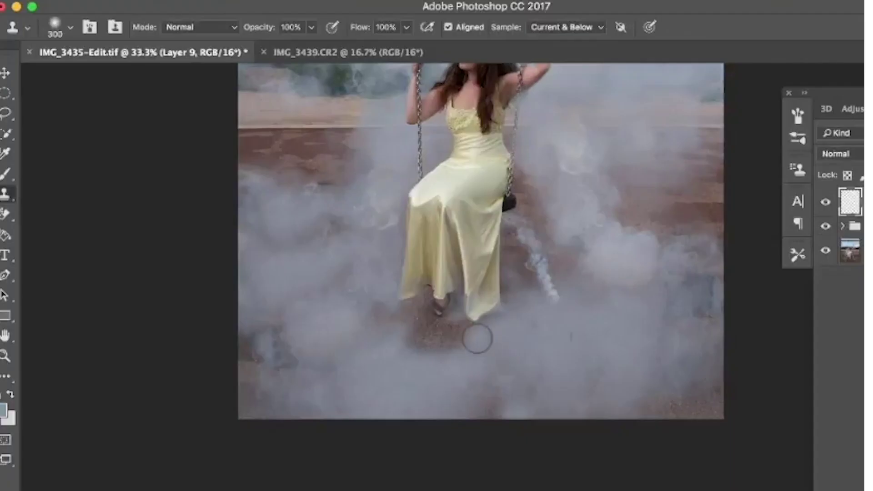
Clone smoke over the bare ground beneath the swing on Layer 9 and compare the photo with that layer hidden and shown.
mouse_move(478, 338)
left_mouse_down()
mouse_move(433, 337)
mouse_move(426, 348)
left_mouse_up()
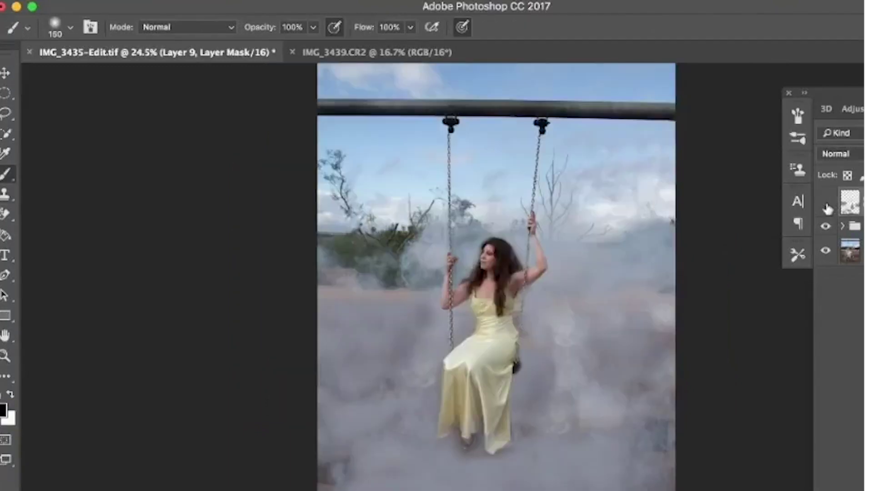
left_click(826, 206)
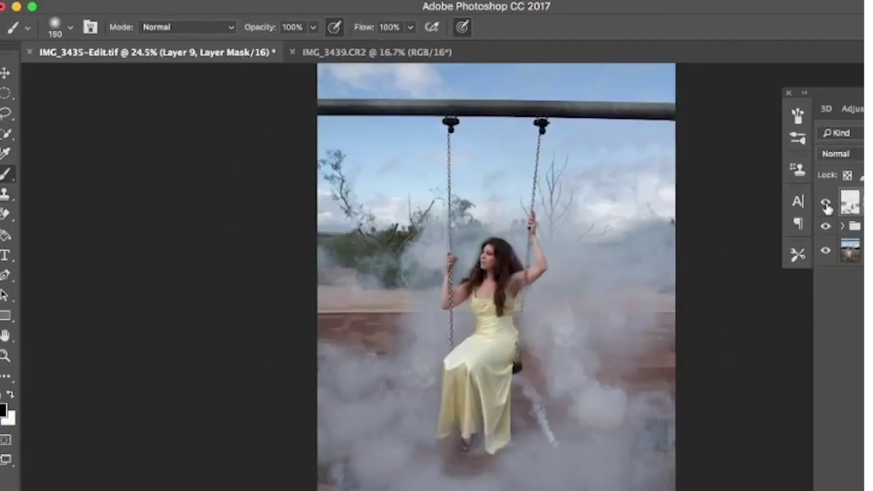
left_click(826, 206)
left_click(827, 206)
left_click(826, 227)
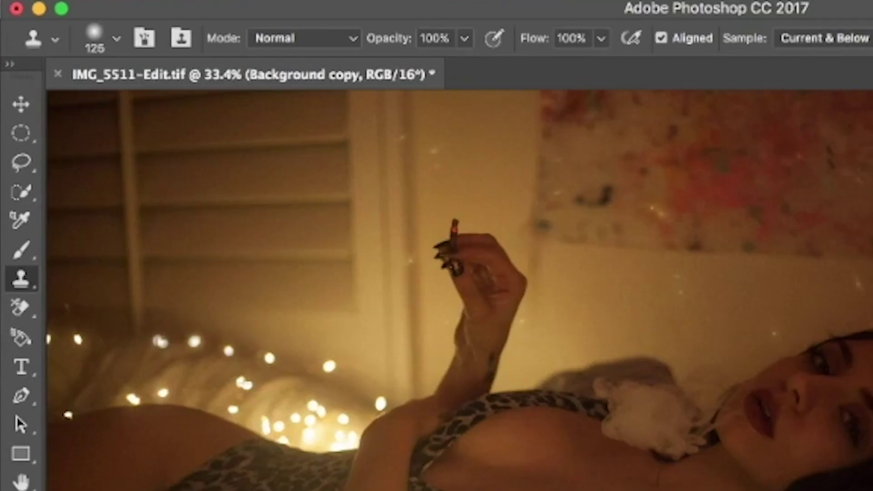
Clone string lights along the blanket on the Background copy, undoing a stamp and continuing with a smaller brush.
key("bracketright")
key("bracketright")
mouse_move(273, 400)
left_mouse_down()
mouse_move(295, 396)
mouse_move(323, 409)
left_mouse_up()
left_click(185, 374)
key("super+z")
key("bracketleft")
key("bracketleft")
key("bracketleft")
key("bracketleft")
key("bracketleft")
left_click_drag(195, 373, 110, 347)
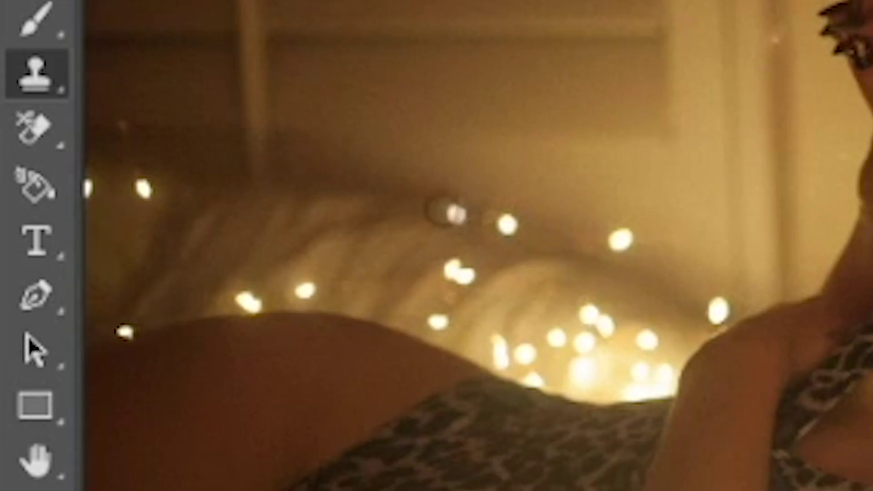
Stamp individual glowing lights along the blanket's upper edge, sampling the light near the wall corner again between stamps.
left_click(430, 210)
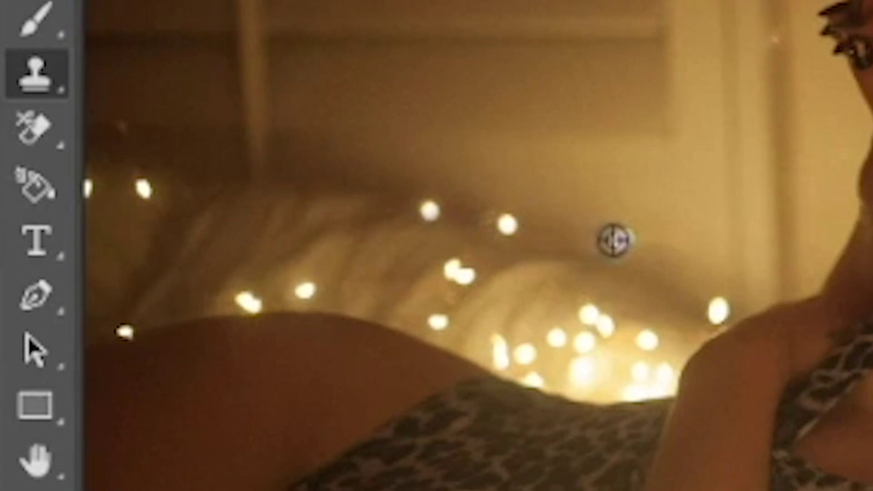
left_click(620, 239, "alt")
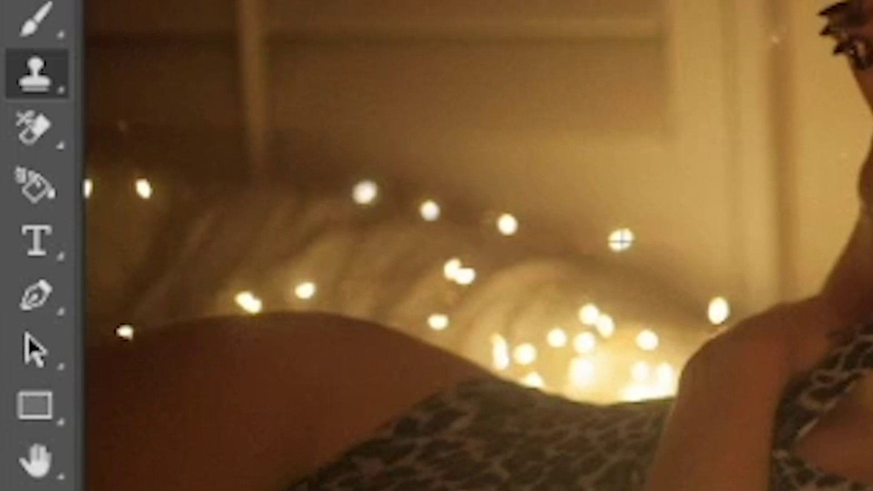
left_click(365, 192)
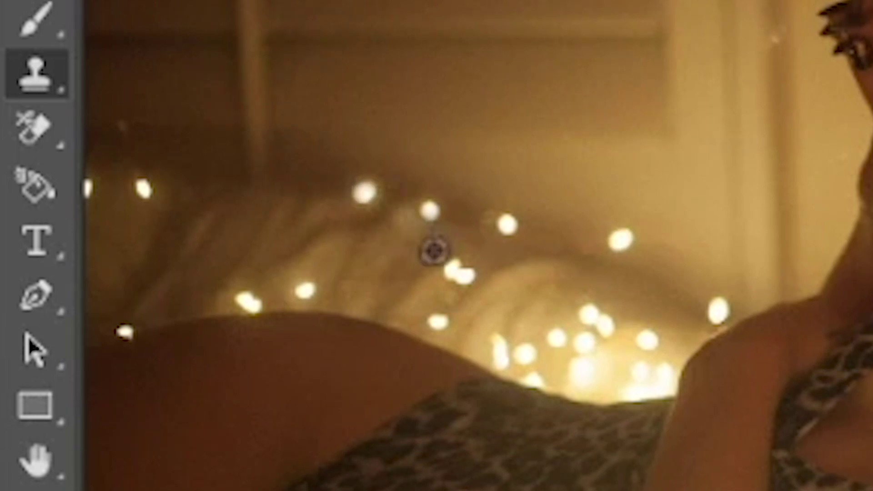
left_click(302, 198)
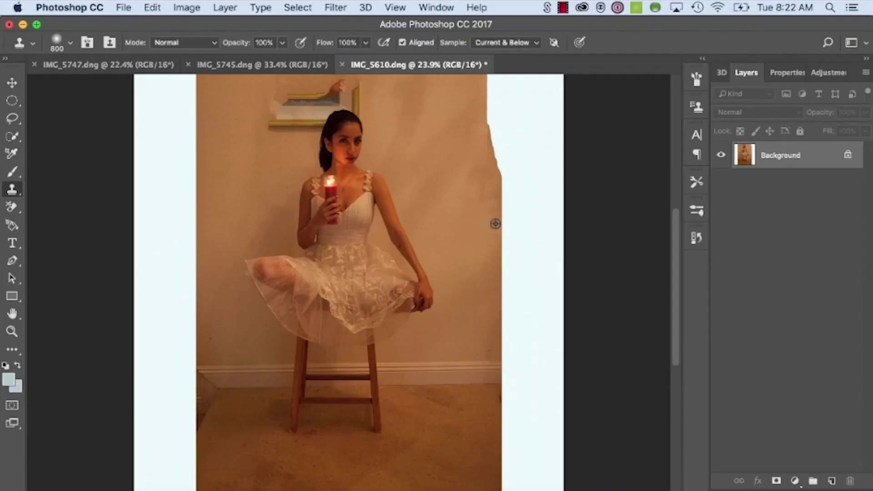
Clone wall texture over the jagged white edge of the wall and over the picture frame behind the woman in IMG_5610.
left_click(495, 222, "alt")
left_click_drag(492, 168, 485, 111)
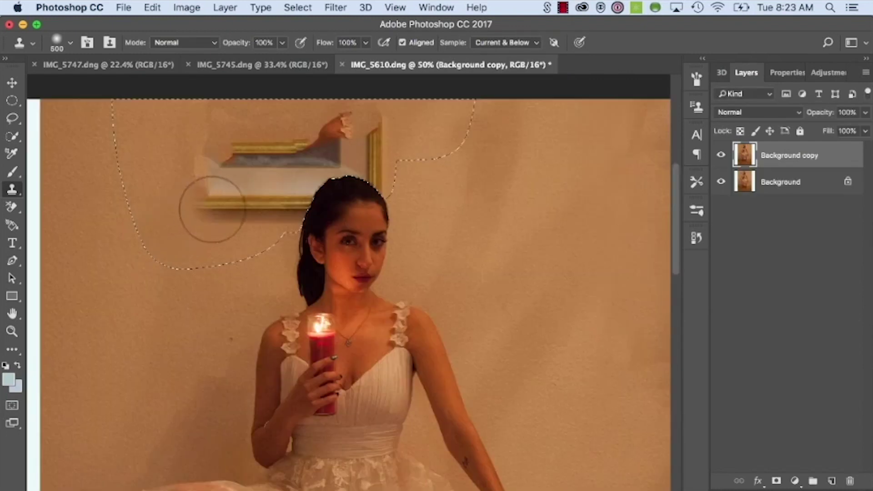
mouse_move(212, 209)
left_mouse_down()
mouse_move(263, 203)
mouse_move(320, 205)
mouse_move(191, 189)
mouse_move(214, 132)
mouse_move(244, 181)
mouse_move(286, 142)
mouse_move(280, 153)
mouse_move(364, 157)
left_mouse_up()
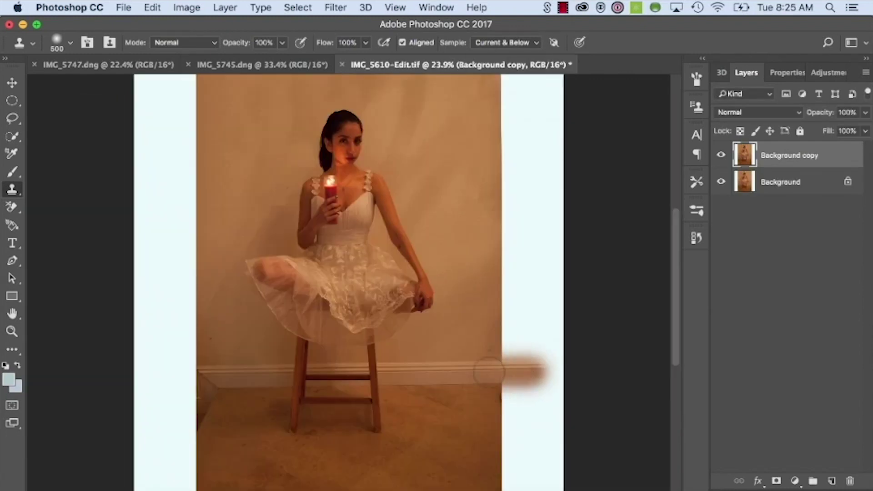
Extend the baseboard, floor and wall into the white canvas on both sides of IMG_5610-Edit.tif with the Clone Stamp.
mouse_move(542, 364)
left_mouse_down()
mouse_move(512, 418)
mouse_move(523, 485)
mouse_move(542, 437)
mouse_move(503, 398)
left_mouse_up()
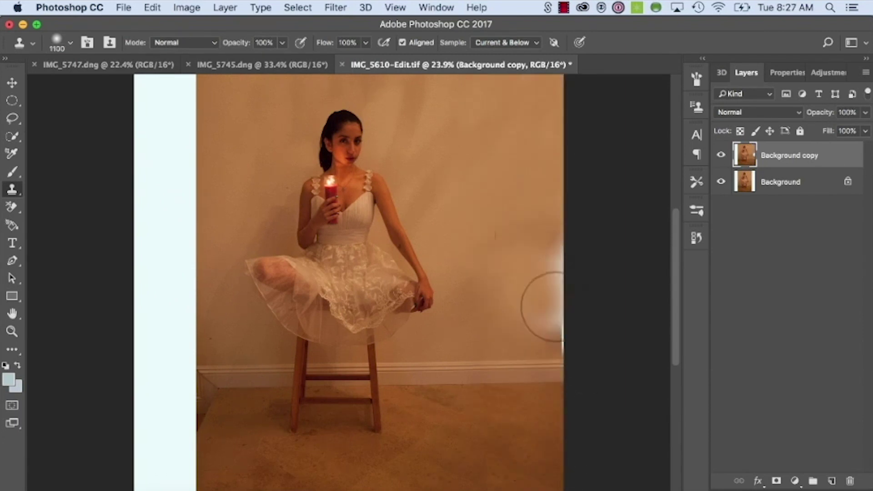
left_click_drag(548, 307, 541, 325)
mouse_move(190, 371)
left_mouse_down()
mouse_move(146, 366)
mouse_move(181, 477)
mouse_move(185, 438)
mouse_move(150, 411)
left_mouse_up()
key("bracketright")
key("bracketright")
key("bracketright")
mouse_move(155, 296)
left_mouse_down()
mouse_move(186, 247)
mouse_move(158, 175)
mouse_move(146, 170)
mouse_move(191, 105)
mouse_move(147, 91)
left_mouse_up()
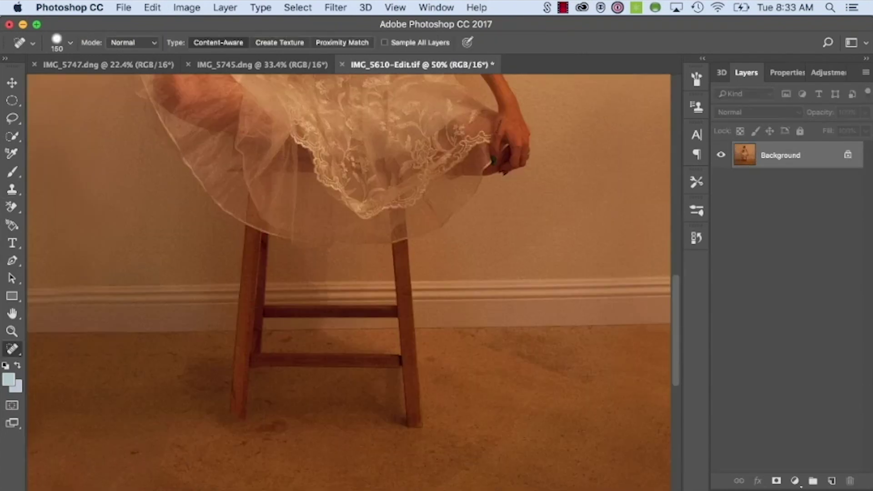
Paint over the stool's front leg with the content-aware Spot Healing Brush at size 150.
left_click_drag(235, 414, 246, 318)
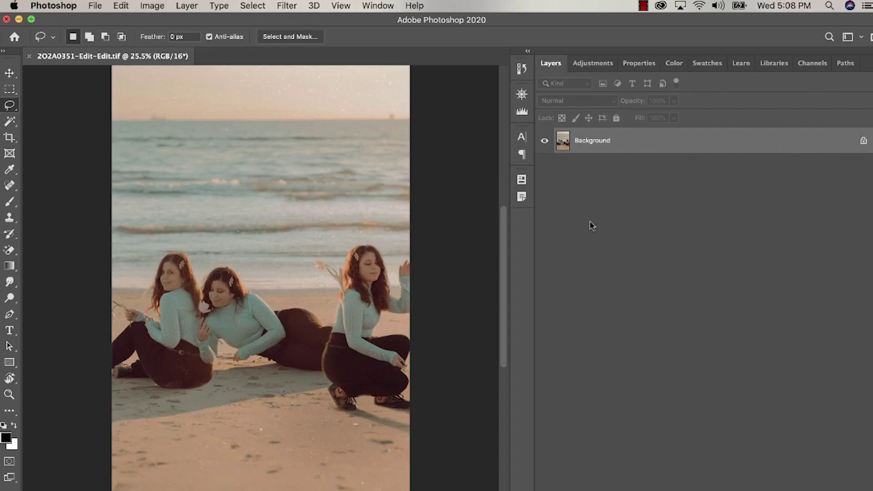
Add a Selective Color adjustment to the beach photo and open its list of color ranges.
left_click(593, 64)
left_click_drag(535, 137, 711, 122)
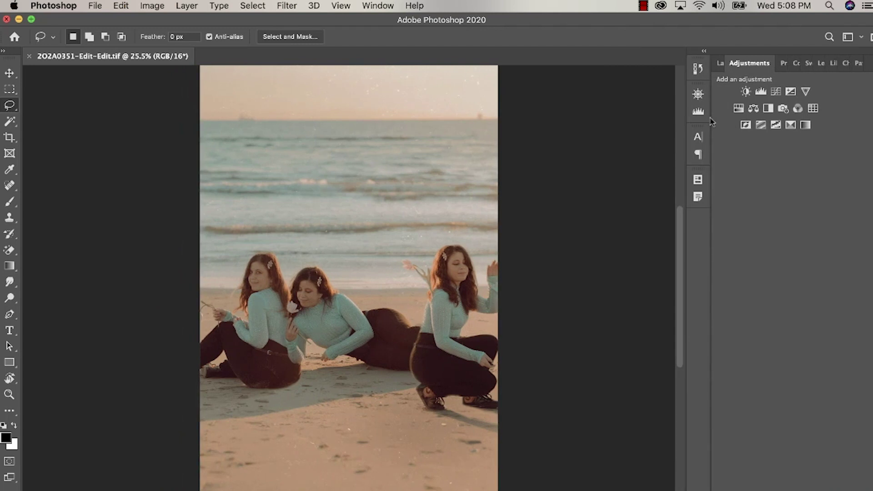
left_click(791, 125)
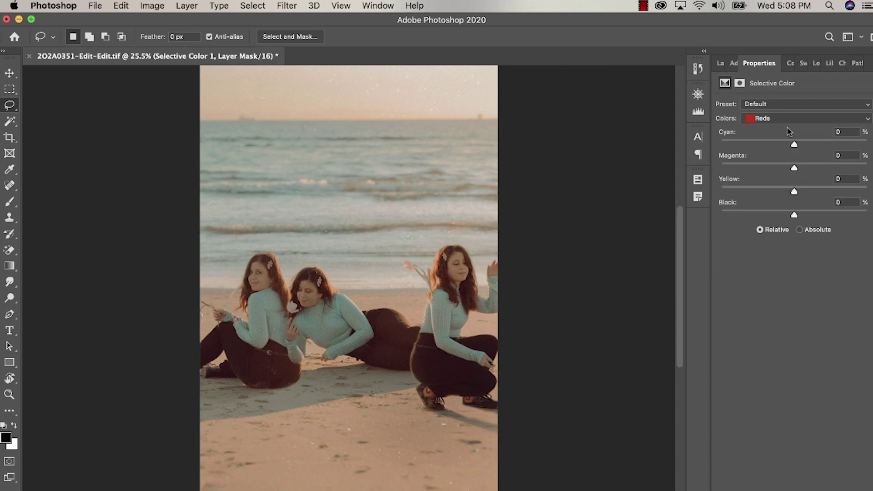
left_click(783, 120)
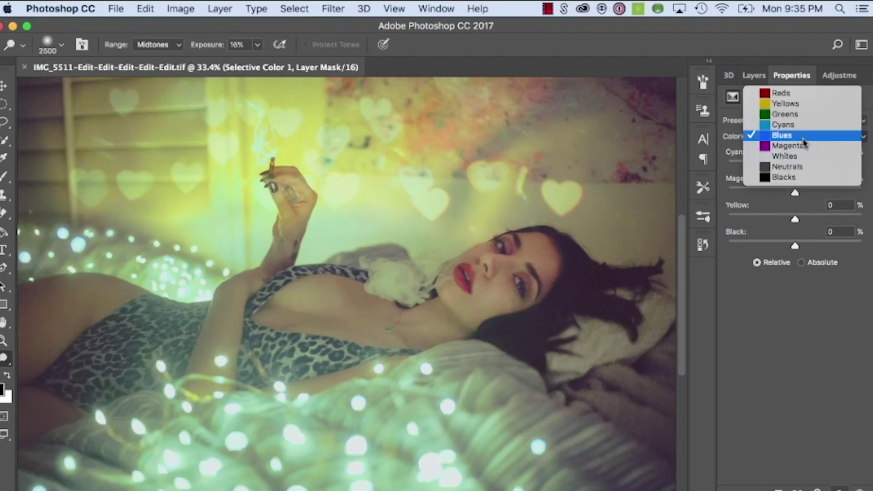
Choose Blacks in the lounging portrait's Selective Color adjustment and raise the Black amount for Yellows in IMG_1795.jpg.
left_click(782, 177)
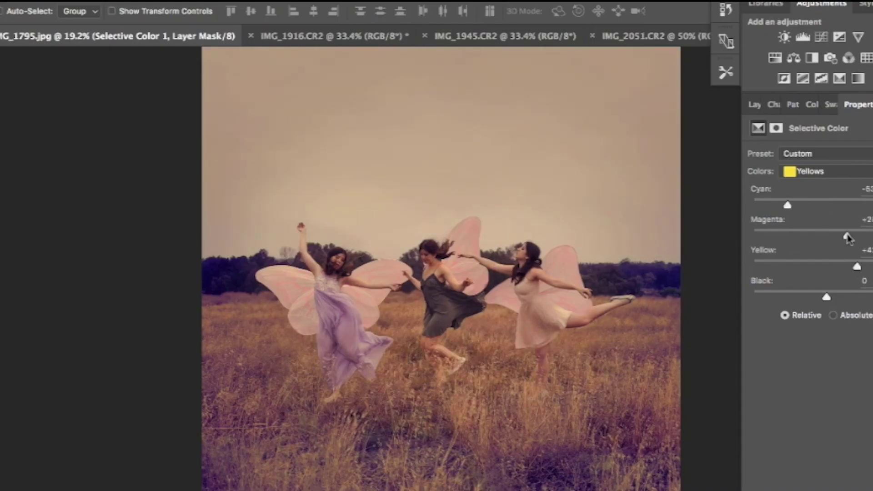
left_click_drag(831, 298, 862, 299)
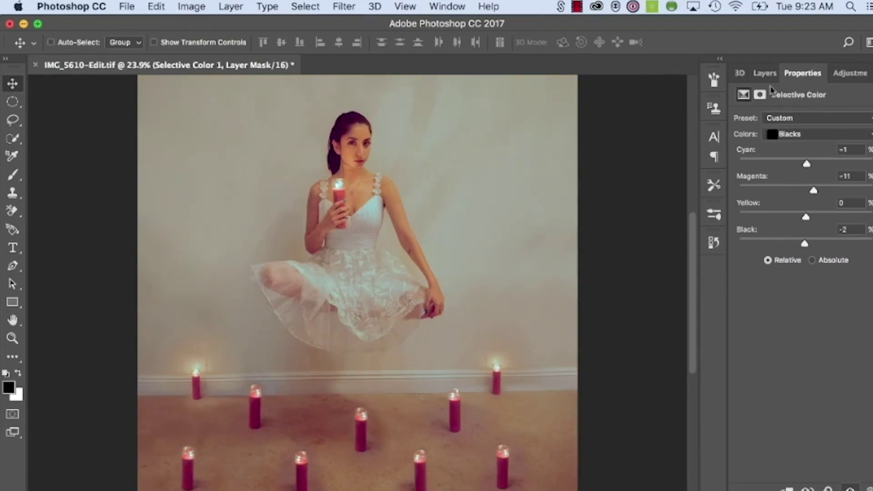
left_click(765, 73)
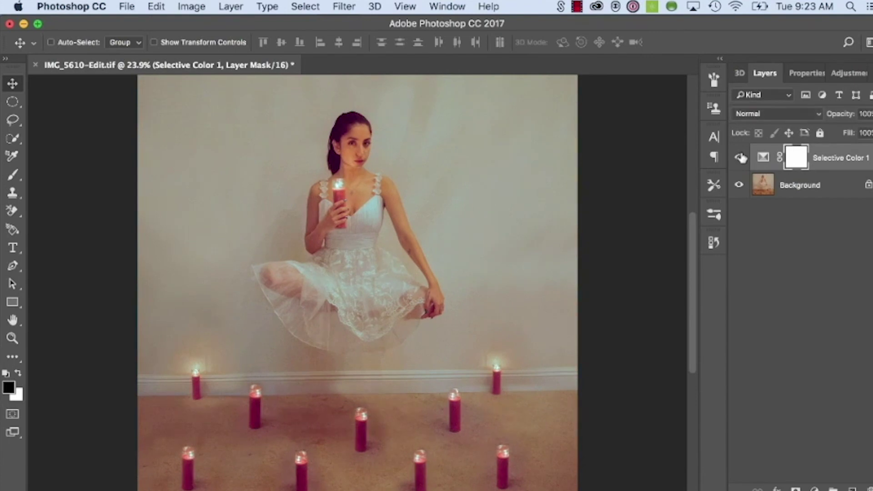
Duplicate the layer and lighten the woman's face on the Background copy with the Dodge Tool at Midtones, 35% exposure.
key("super+j")
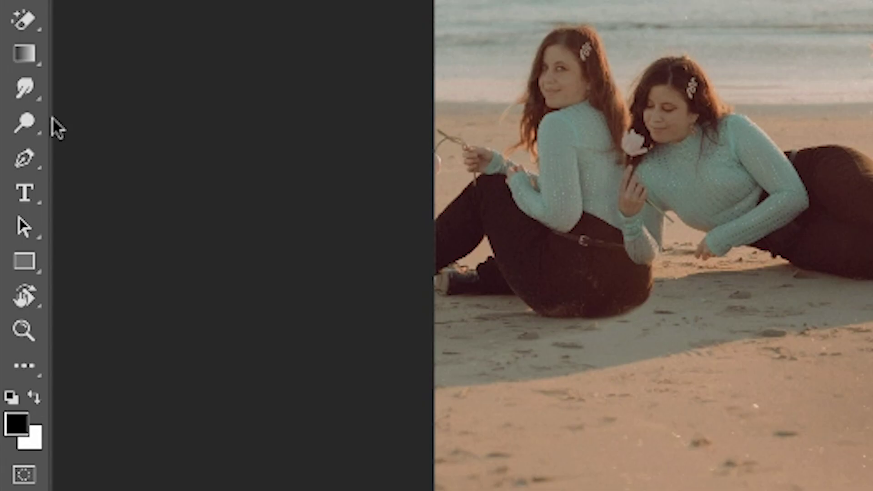
right_click(40, 120)
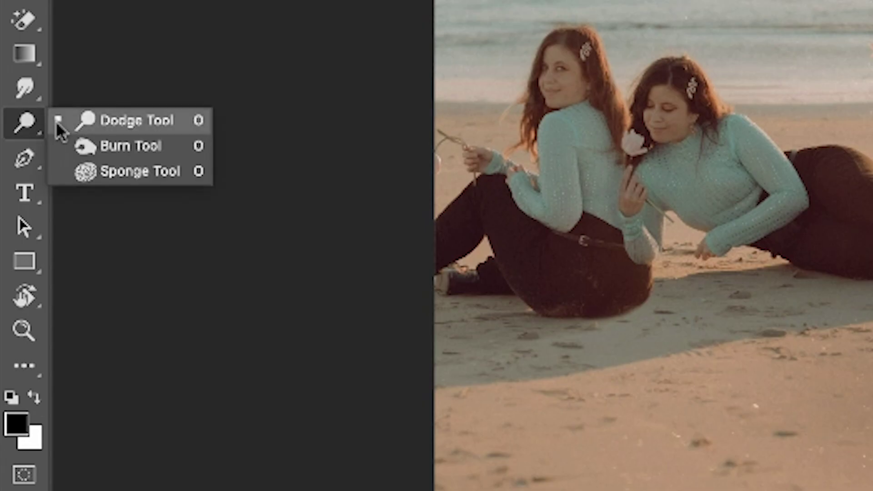
left_click(55, 123)
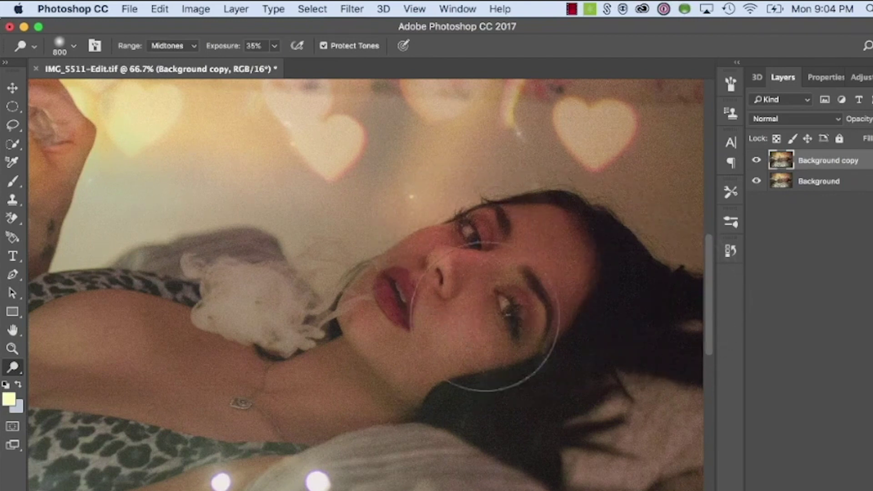
mouse_move(413, 252)
left_mouse_down()
mouse_move(389, 229)
mouse_move(347, 279)
left_mouse_up()
Undo the last dodge change and compare the portrait with the Background copy hidden and shown.
left_click(757, 163)
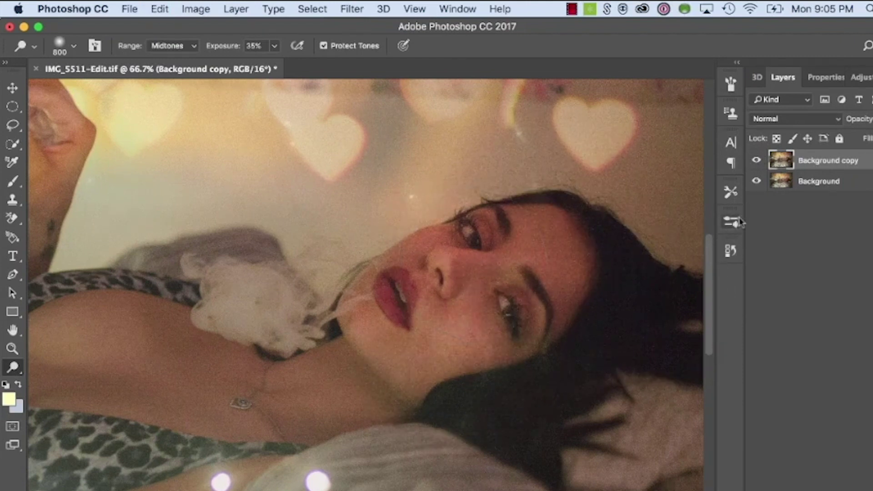
key("super+minus")
key("super+z")
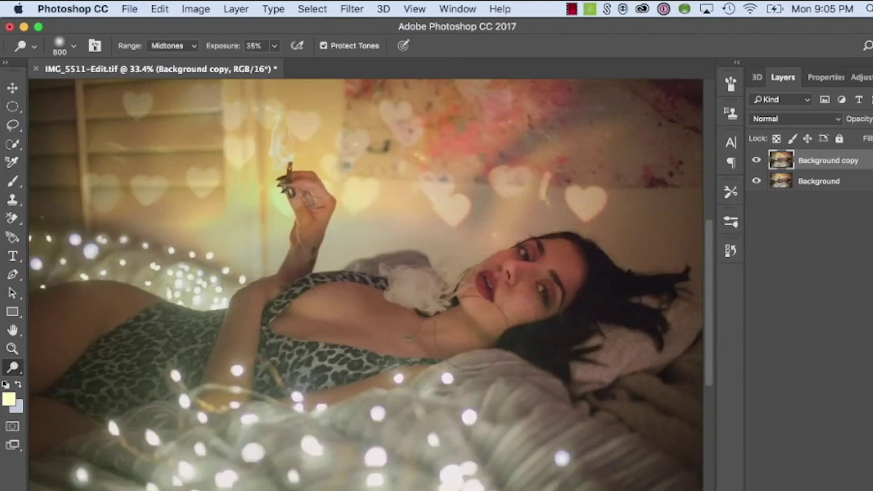
left_click(758, 161)
left_click(757, 161)
left_click(757, 161)
left_click(757, 161)
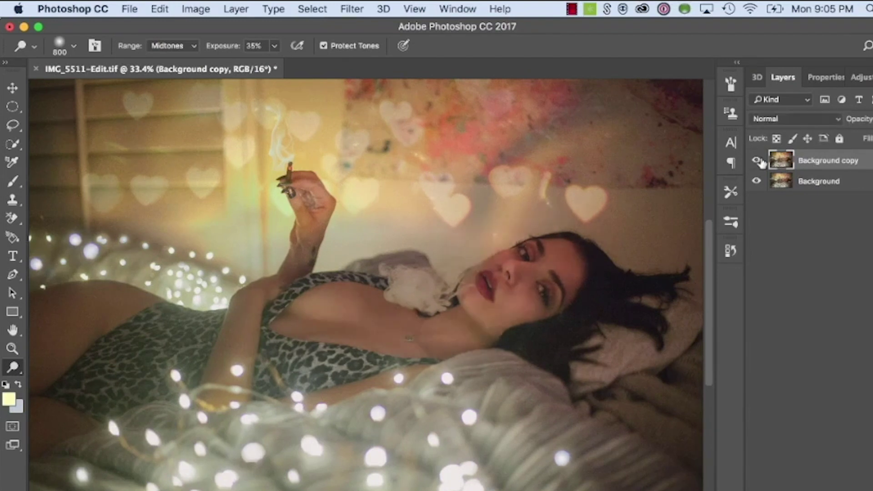
left_click(757, 160)
left_click(757, 160)
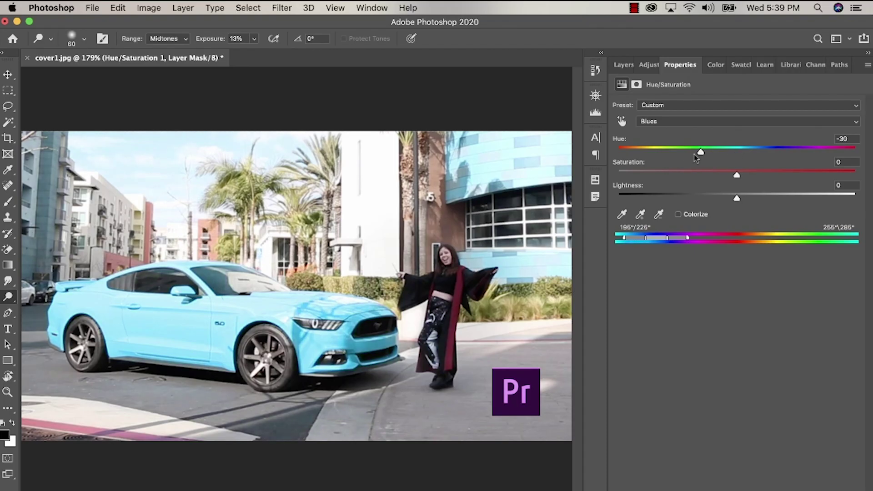
Shift the hue of the Blues and of the Master range in the Hue/Saturation adjustments of cover1.jpg.
left_click_drag(696, 157, 806, 148)
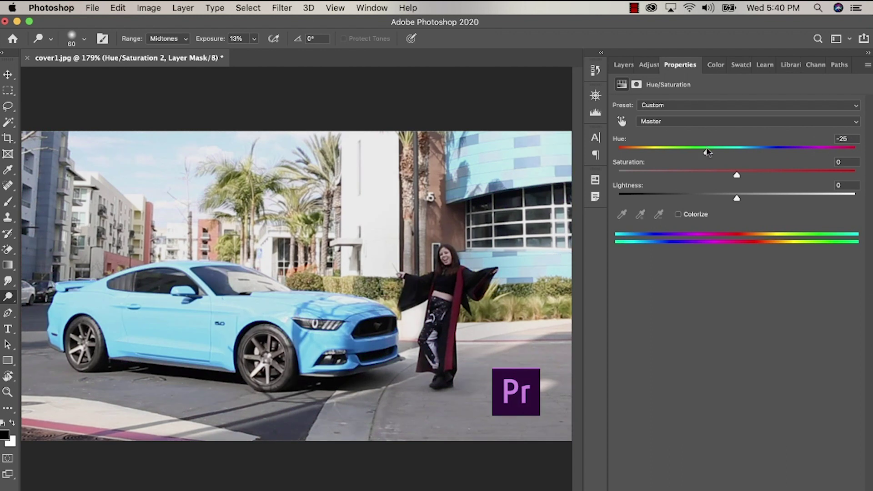
left_click_drag(705, 152, 733, 157)
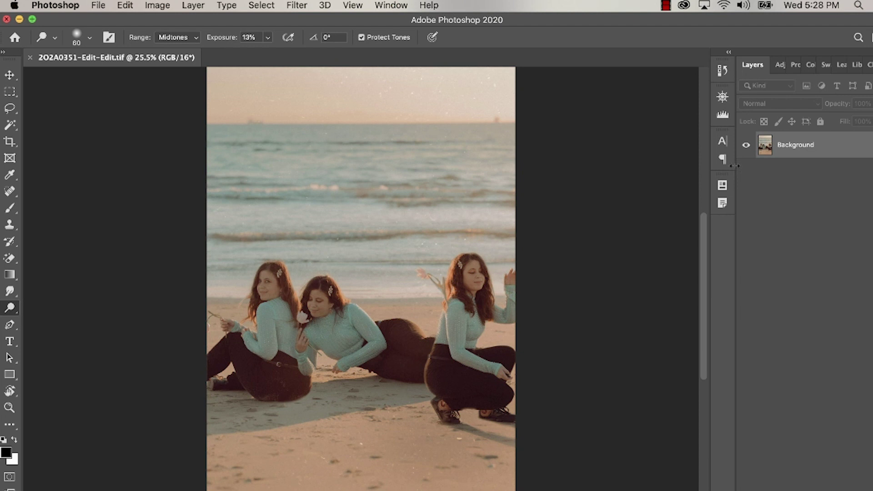
Widen the panel area and add a Hue/Saturation adjustment to the beach photo.
left_click_drag(734, 166, 638, 172)
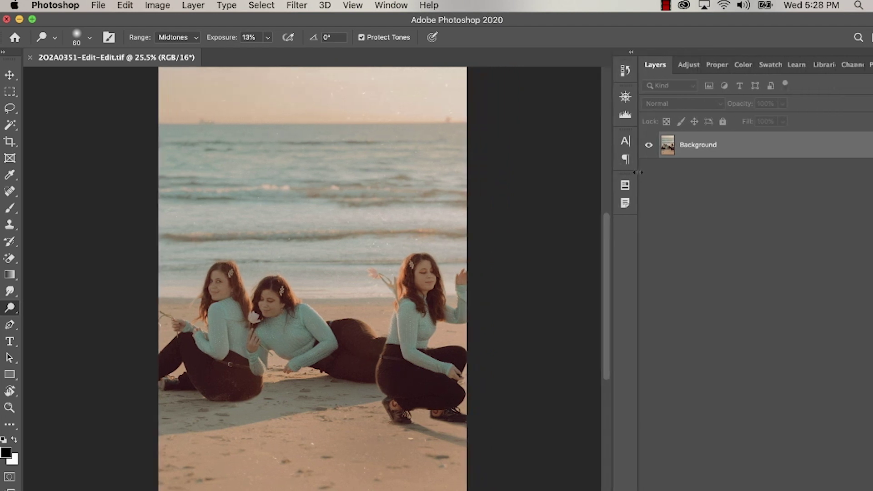
left_click(688, 65)
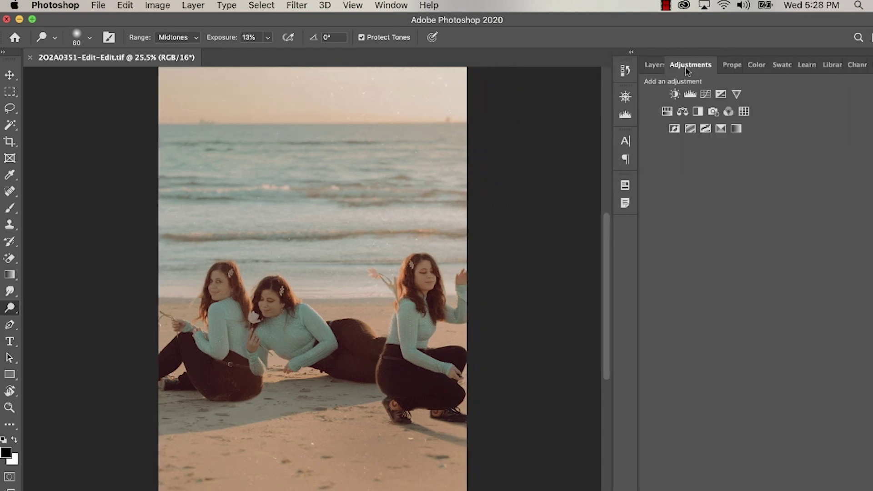
left_click(666, 113)
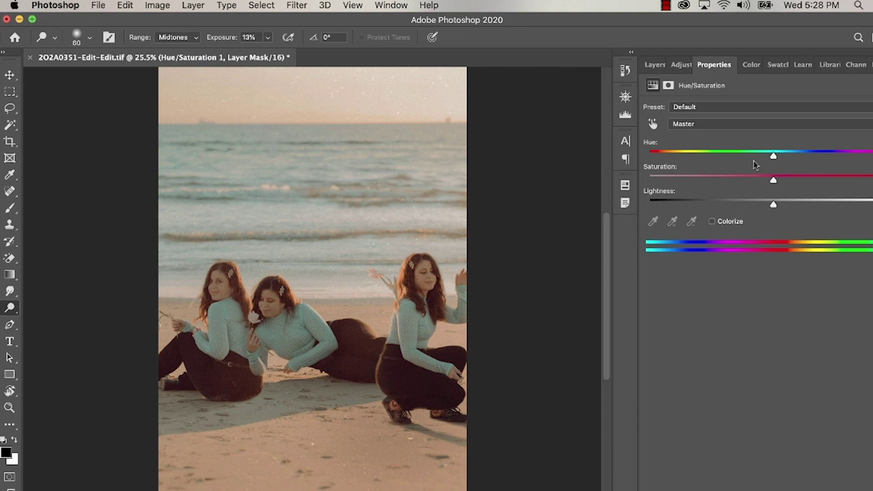
Try shifting the Master hue and lowering the lightness of the beach photo, and undo the last change.
mouse_move(767, 158)
left_mouse_down()
mouse_move(756, 157)
mouse_move(795, 155)
mouse_move(774, 156)
left_mouse_up()
left_click_drag(776, 206, 754, 207)
key("super+z")
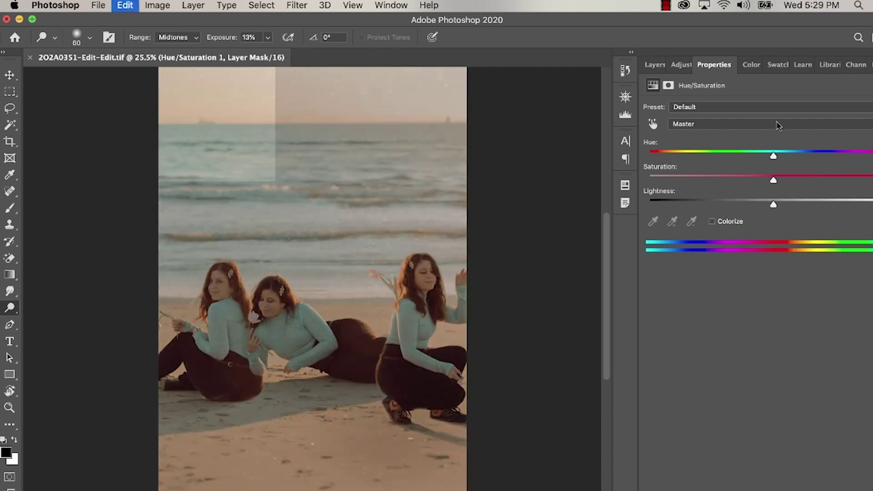
Try a lower hue for the Reds range in the beach photo's Hue/Saturation adjustment and undo it.
left_click(773, 125)
left_click(771, 133)
left_click_drag(773, 156, 728, 157)
key("super+z")
Try a higher hue for the Yellows range in the beach photo's Hue/Saturation adjustment and undo it.
left_click(752, 124)
left_click(755, 132)
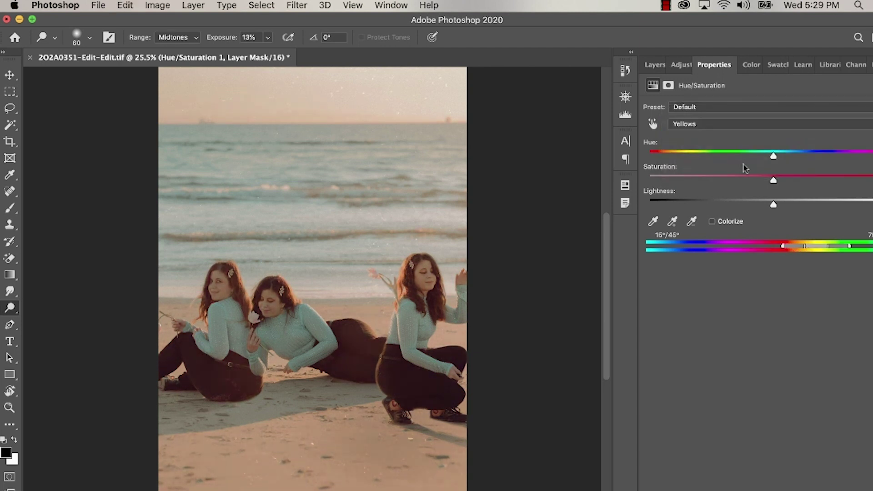
left_click_drag(714, 157, 797, 158)
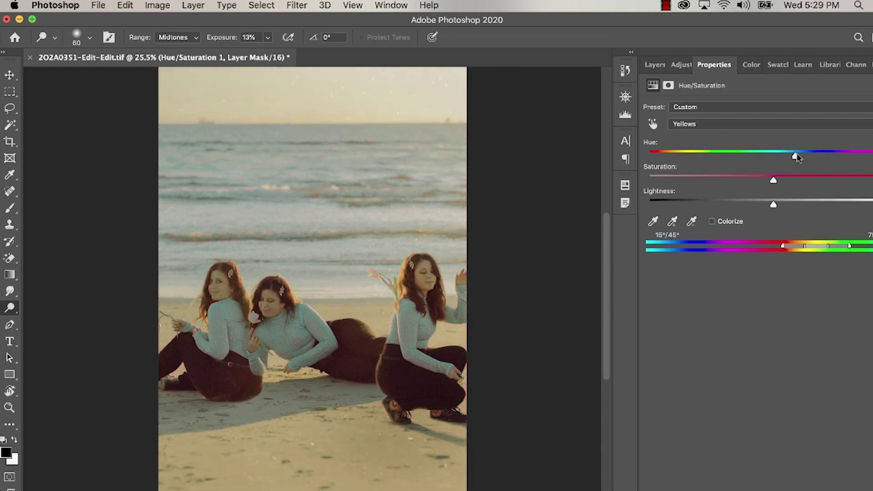
key("super+z")
Switch the beach photo's Hue/Saturation adjustment to the Cyans range.
left_click(765, 124)
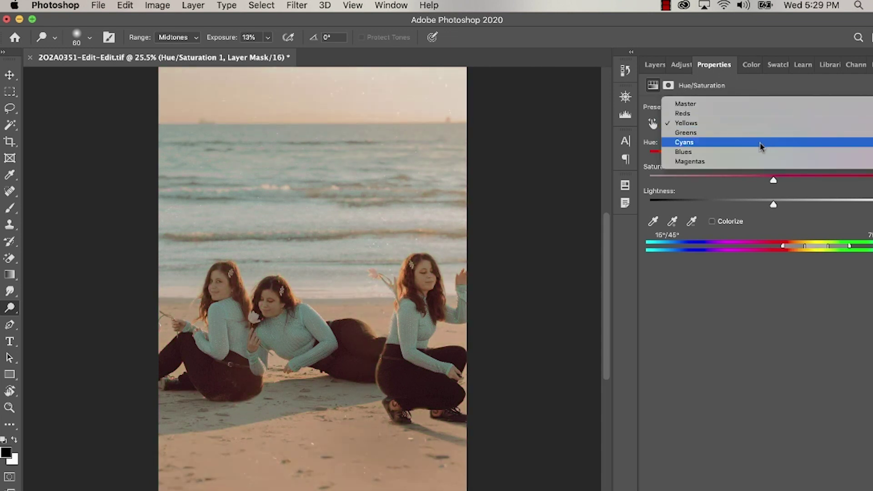
left_click(765, 141)
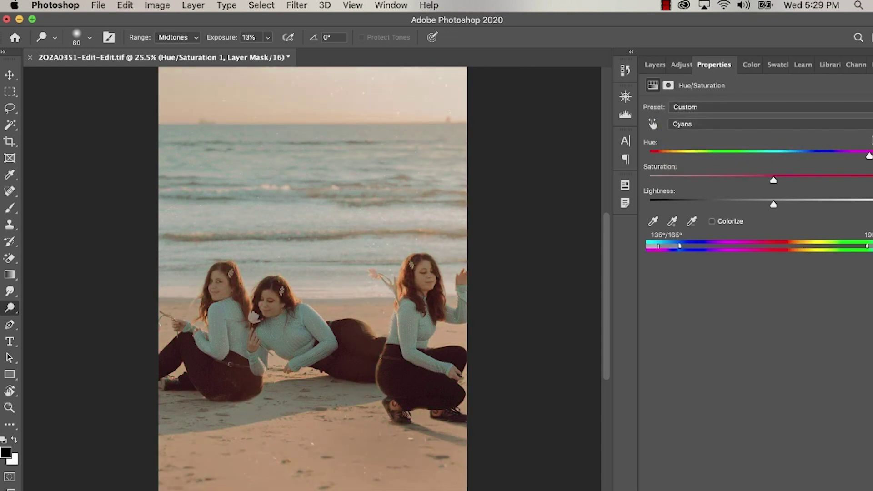